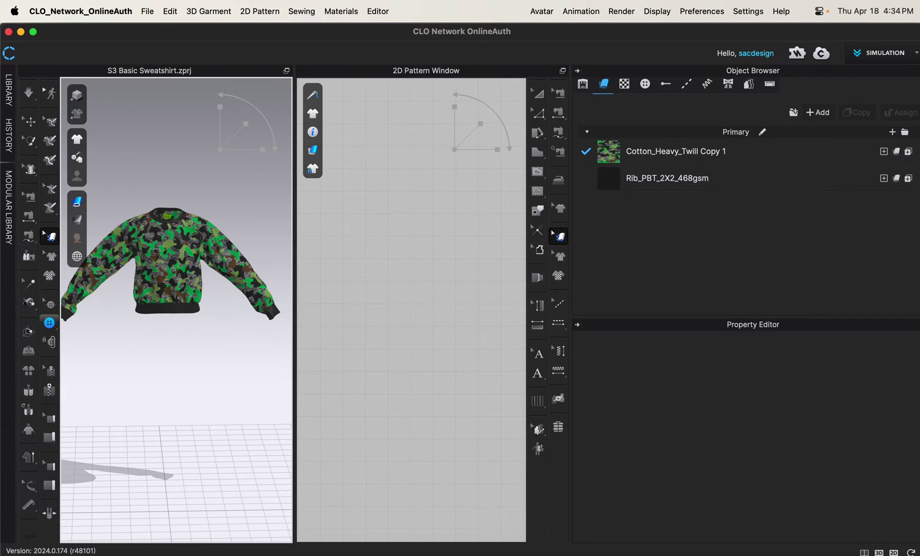
Select the Cotton_Heavy_Twill Copy 1 fabric and open the AI Texture Generator for its front material
{"action": "left_click_drag", "start_coordinate": [630, 180], "coordinate": [155, 235]}
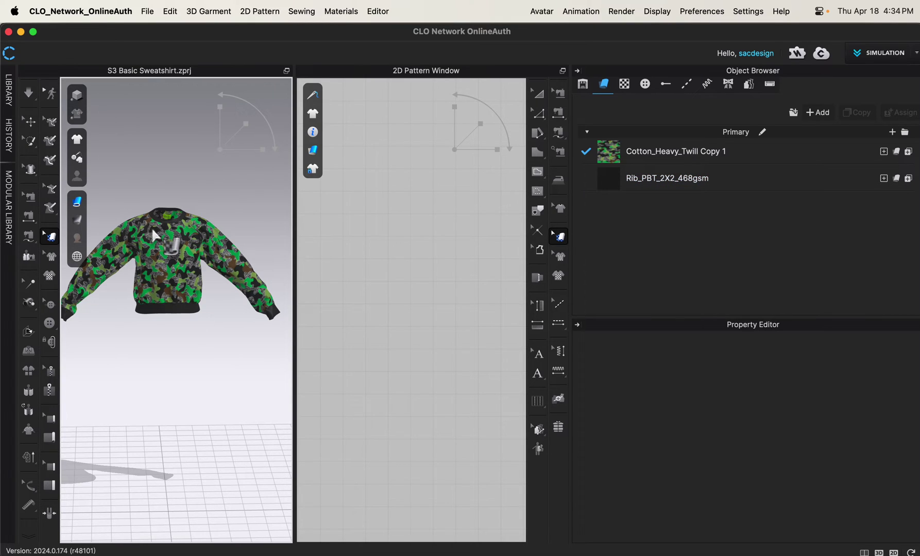
{"action": "left_click_drag", "start_coordinate": [154, 236], "coordinate": [694, 161]}
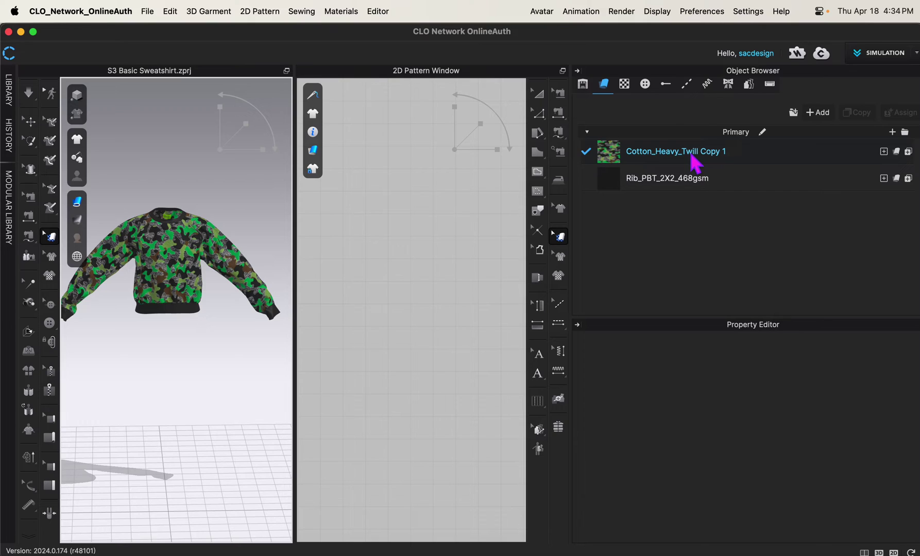
{"action": "left_click", "coordinate": [694, 161]}
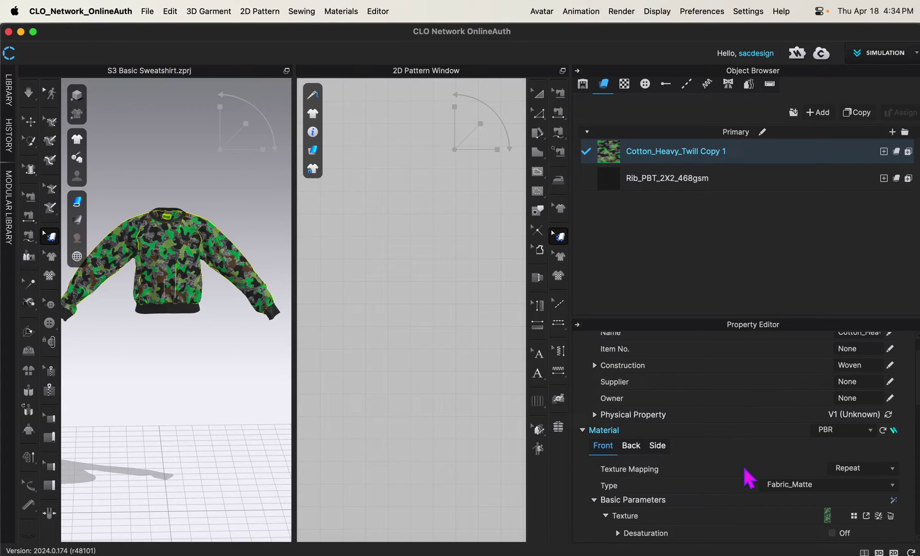
{"action": "scroll", "coordinate": [747, 478], "scroll_direction": "down", "scroll_amount": 3}
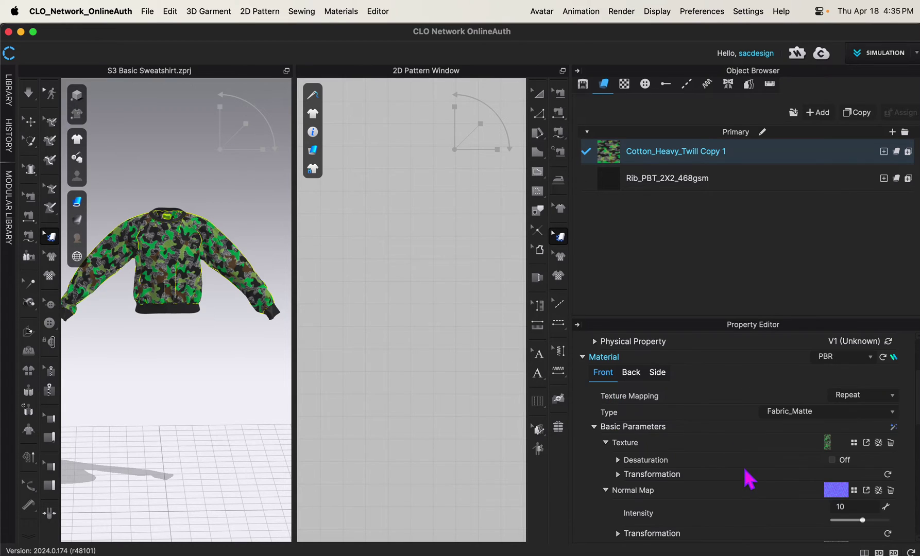
{"action": "left_click", "coordinate": [894, 428]}
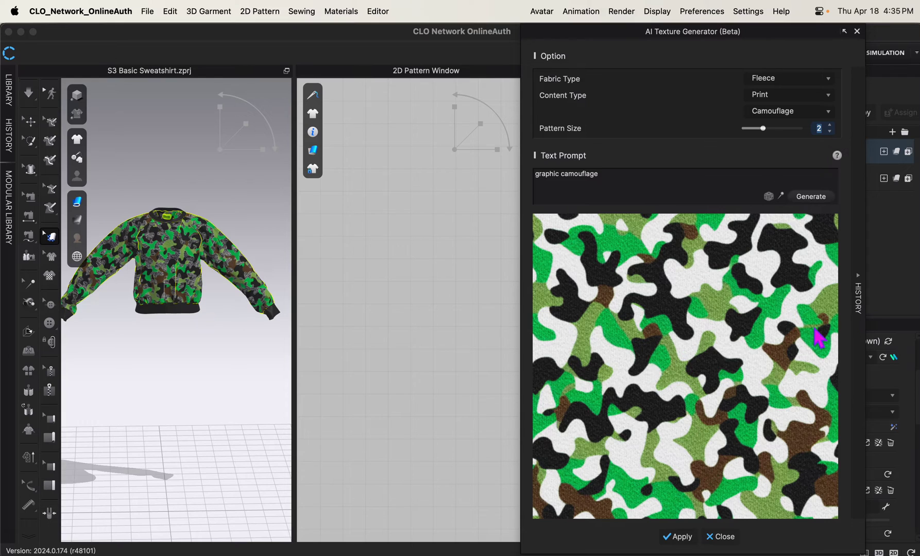
Set the texture generator's fabric type to French terry and its content type to Print with the Stripe style
{"action": "left_click", "coordinate": [782, 80]}
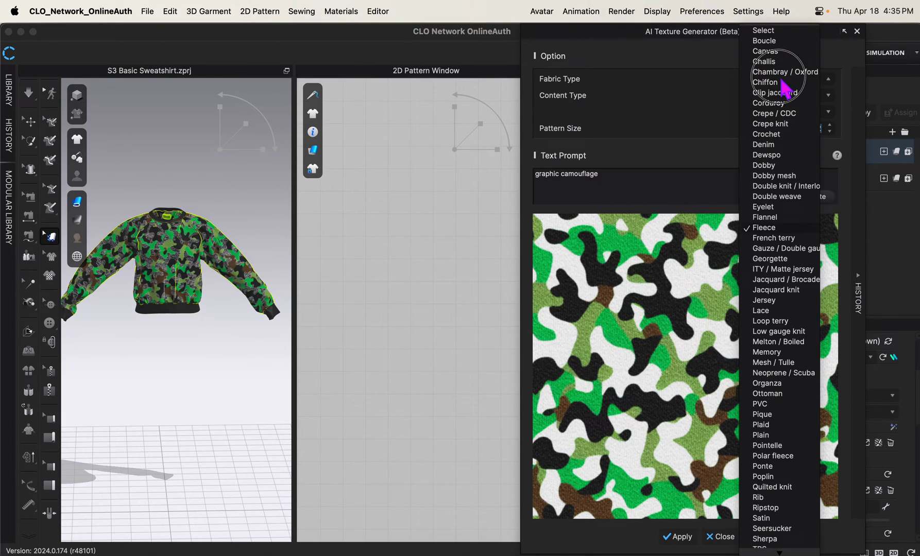
{"action": "left_click", "coordinate": [782, 229]}
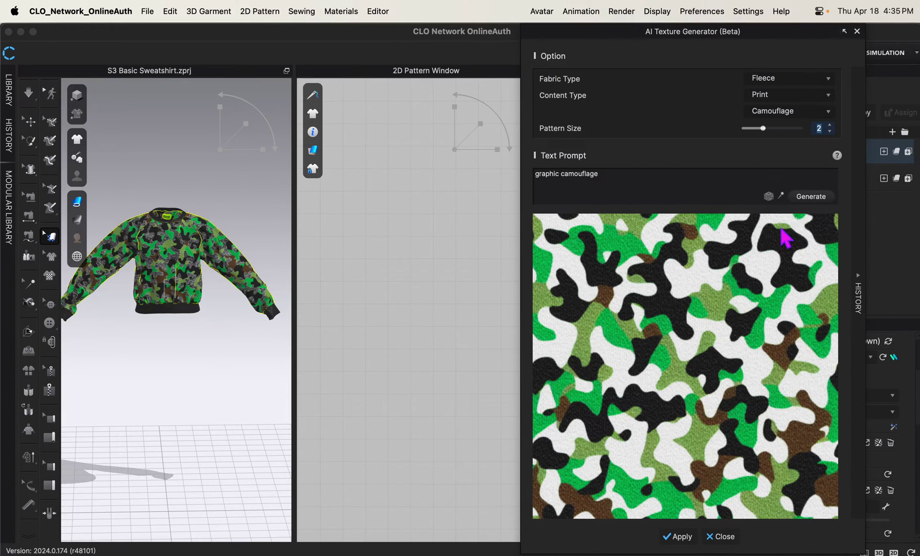
{"action": "left_click", "coordinate": [774, 80]}
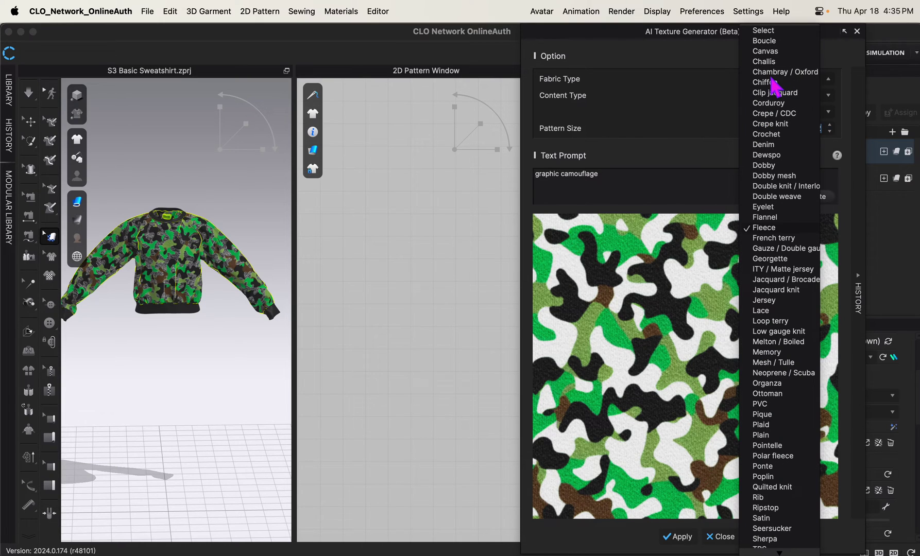
{"action": "left_click", "coordinate": [785, 238]}
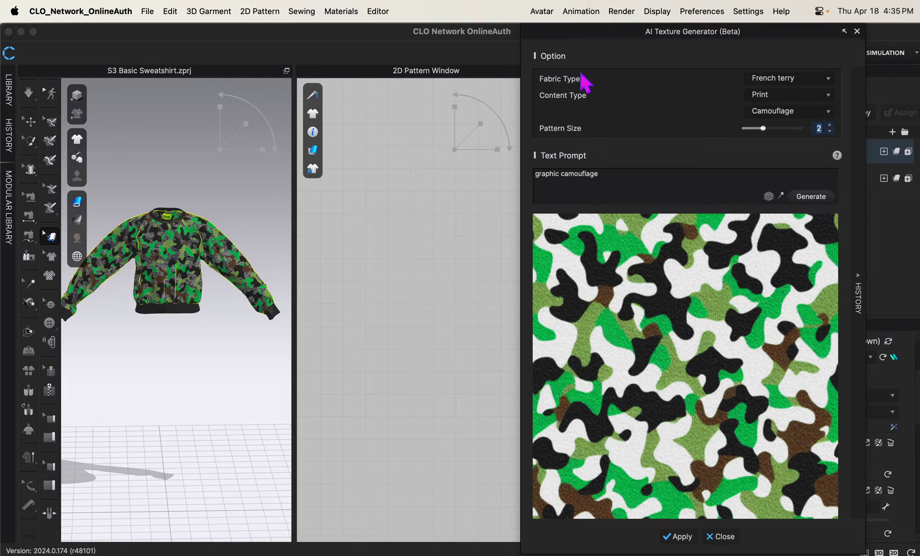
{"action": "left_click", "coordinate": [790, 99]}
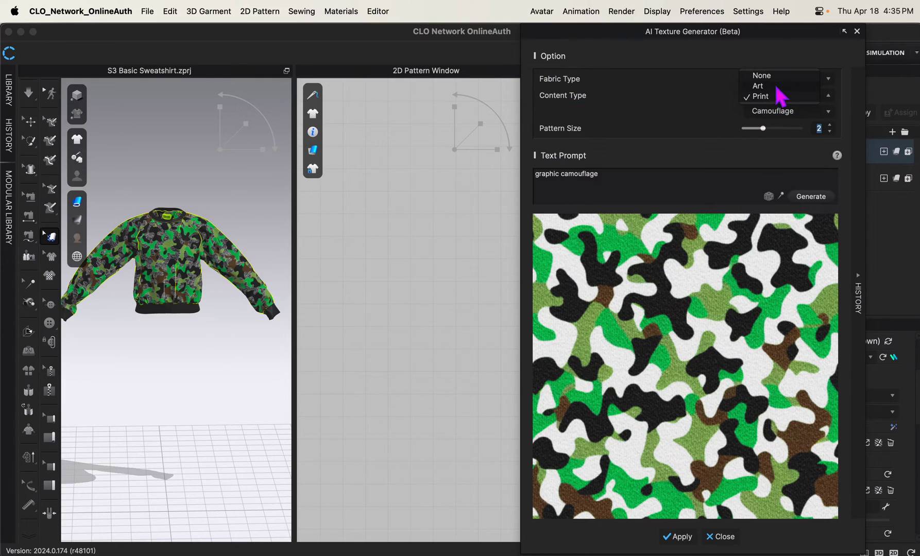
{"action": "left_click", "coordinate": [774, 98]}
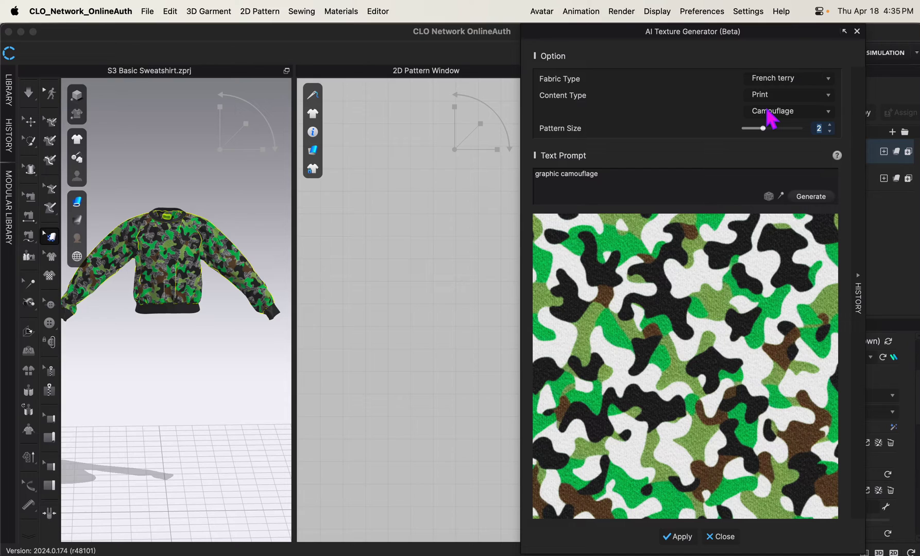
{"action": "left_click", "coordinate": [768, 111]}
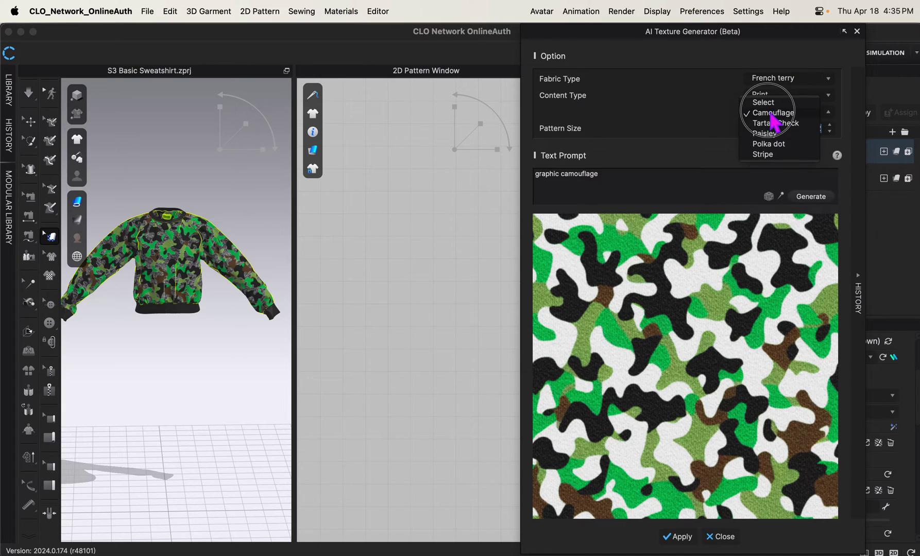
{"action": "left_click", "coordinate": [773, 154]}
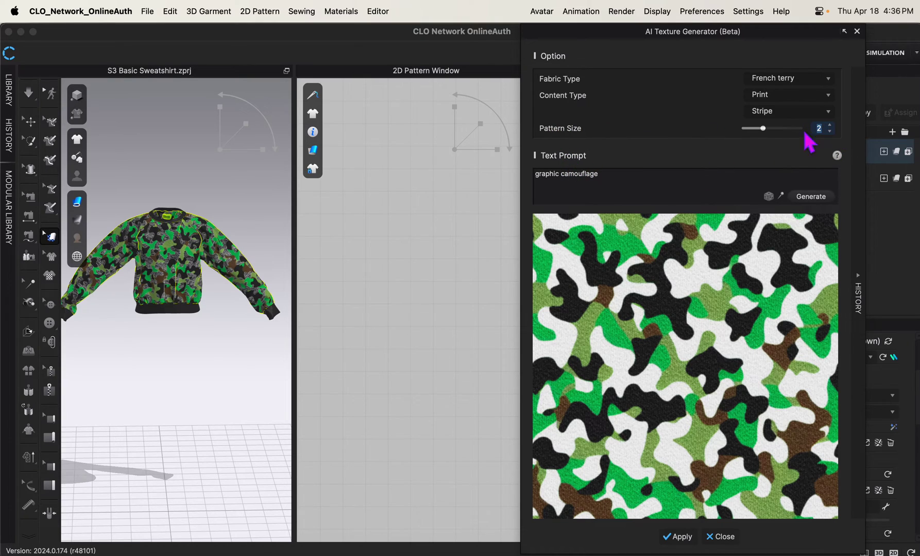
Replace the text prompt with "retro wallpaper" and generate the texture
{"action": "left_click_drag", "start_coordinate": [600, 177], "coordinate": [467, 183]}
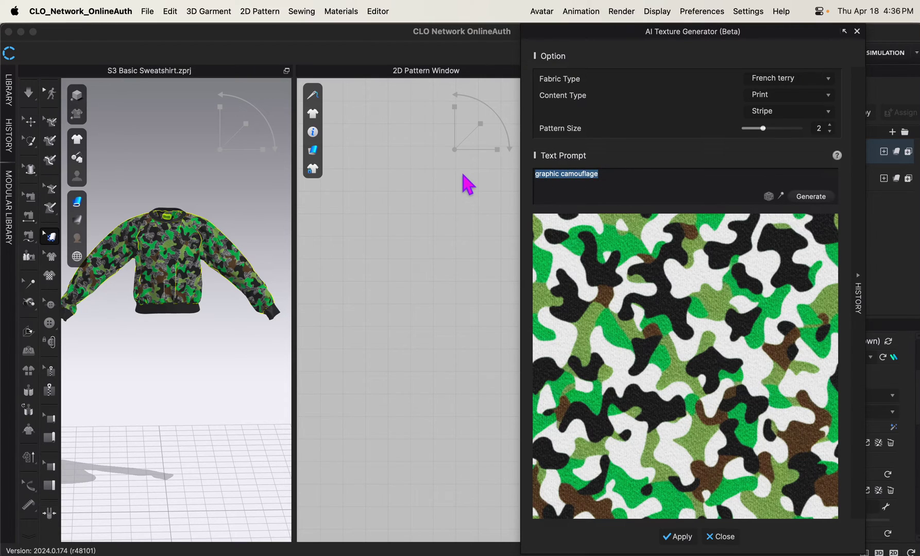
{"action": "type", "text": "retro"}
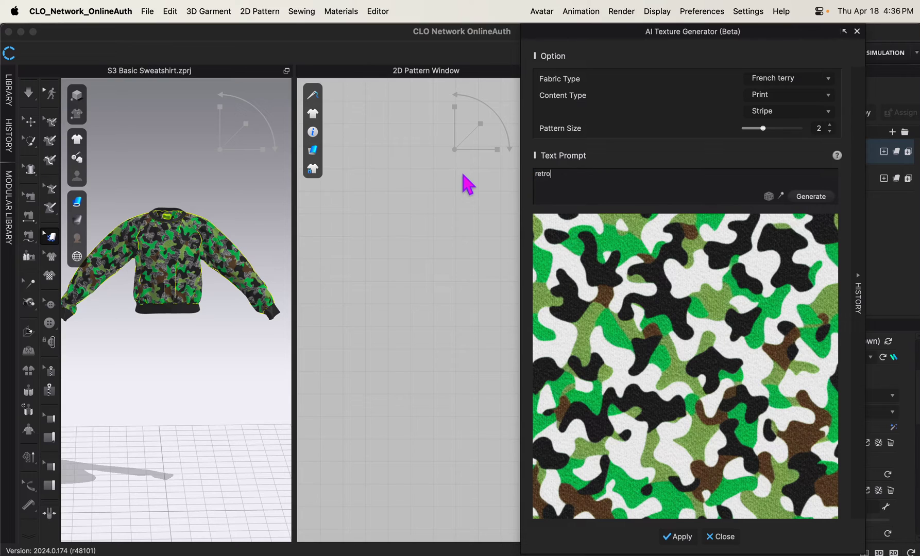
{"action": "type", "text": " wallpaper"}
{"action": "key", "text": "Return"}
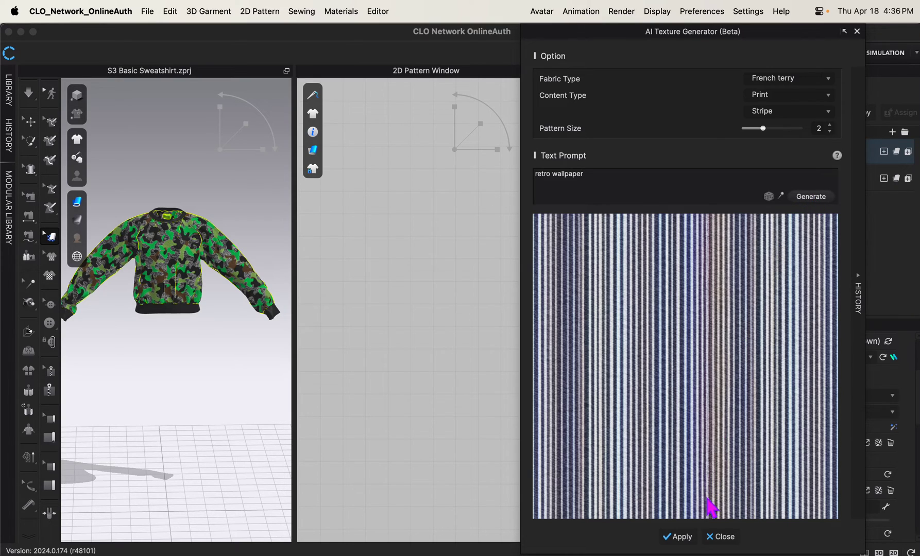
Apply the generated stripe texture to the sweatshirt and enlarge its scale on the garment
{"action": "left_click", "coordinate": [679, 537]}
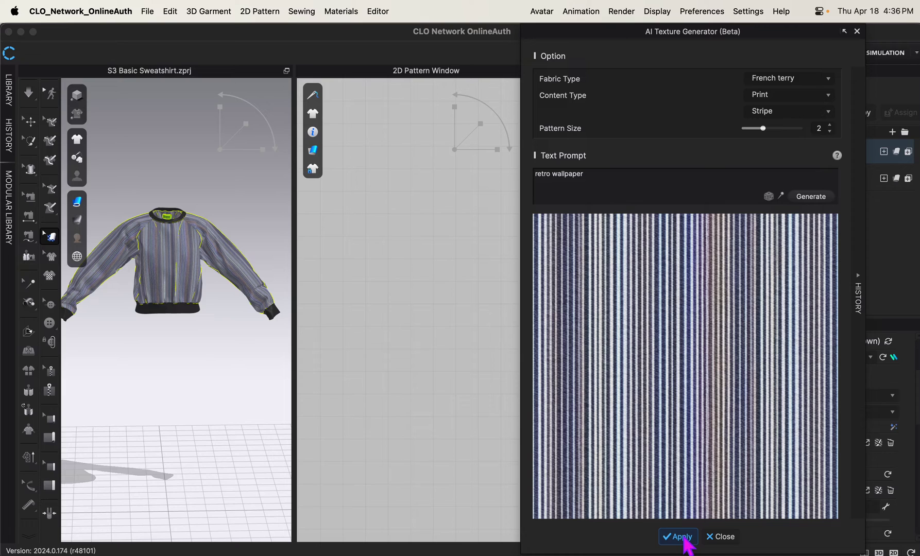
{"action": "left_click", "coordinate": [176, 254]}
{"action": "left_click_drag", "start_coordinate": [245, 126], "coordinate": [312, 85]}
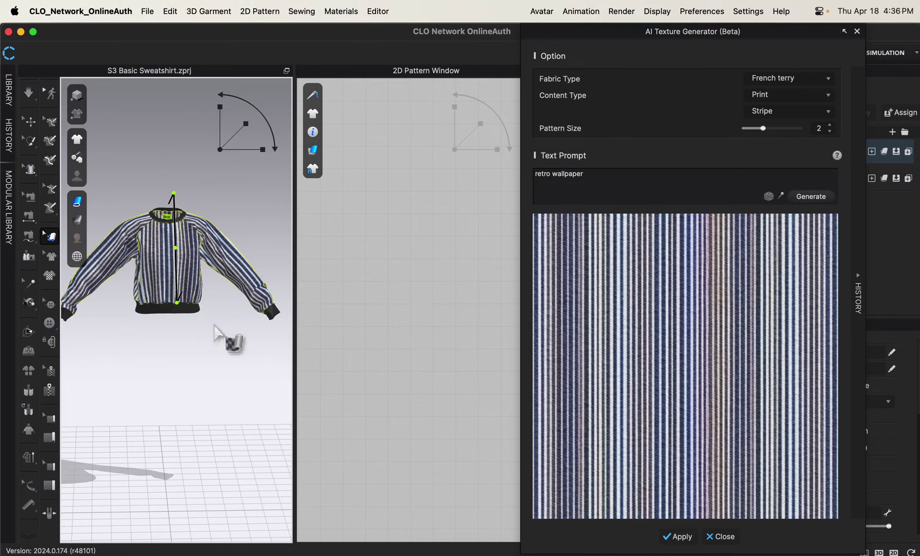
Reset the print style to Select and try to generate a texture without a specific style
{"action": "left_click", "coordinate": [796, 103]}
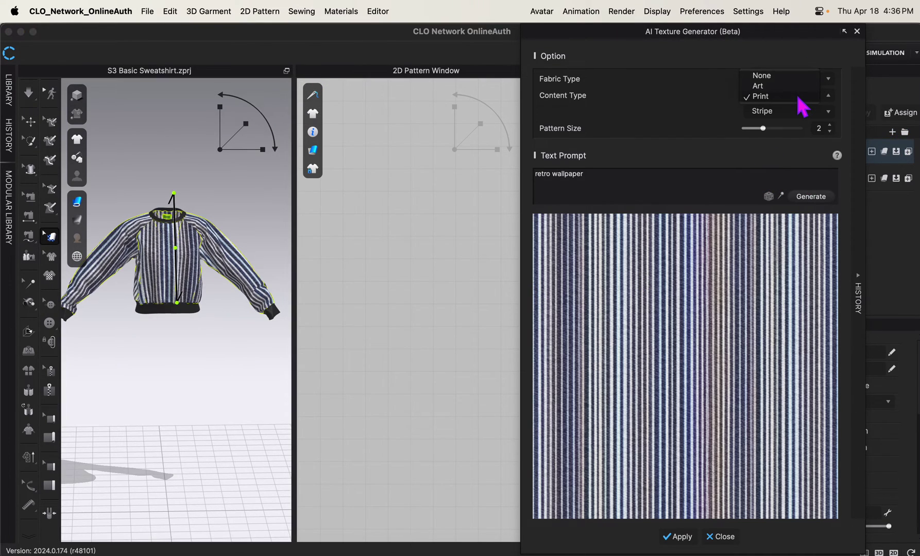
{"action": "left_click", "coordinate": [797, 102]}
{"action": "left_click", "coordinate": [793, 112]}
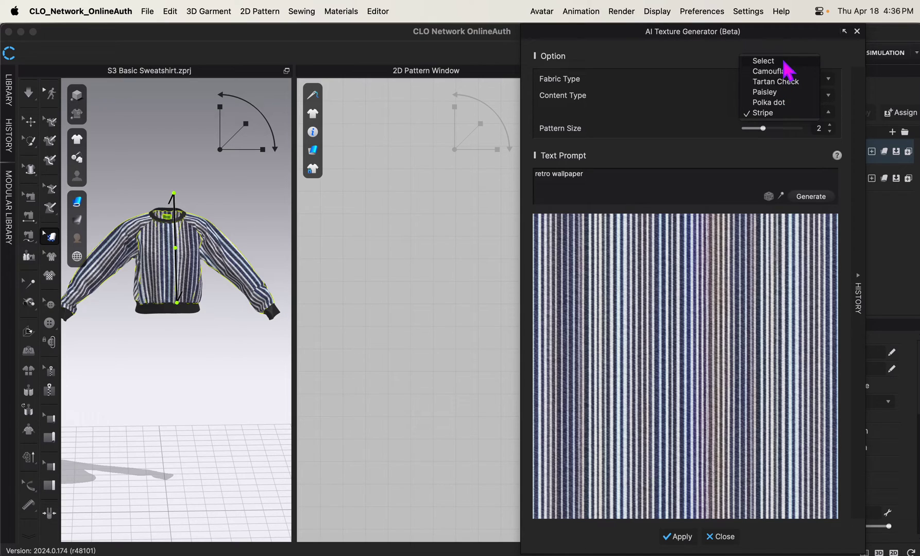
{"action": "left_click", "coordinate": [775, 63]}
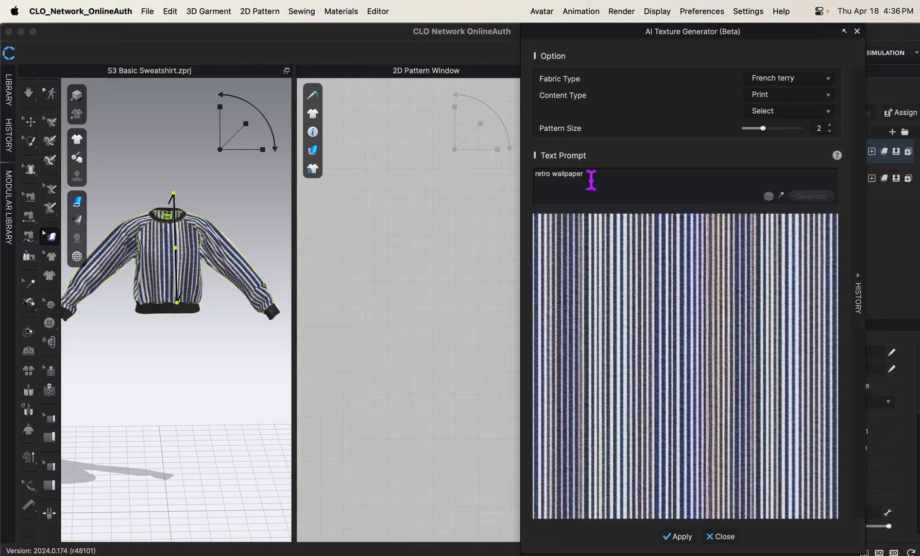
{"action": "left_click", "coordinate": [660, 178]}
{"action": "left_click", "coordinate": [826, 193]}
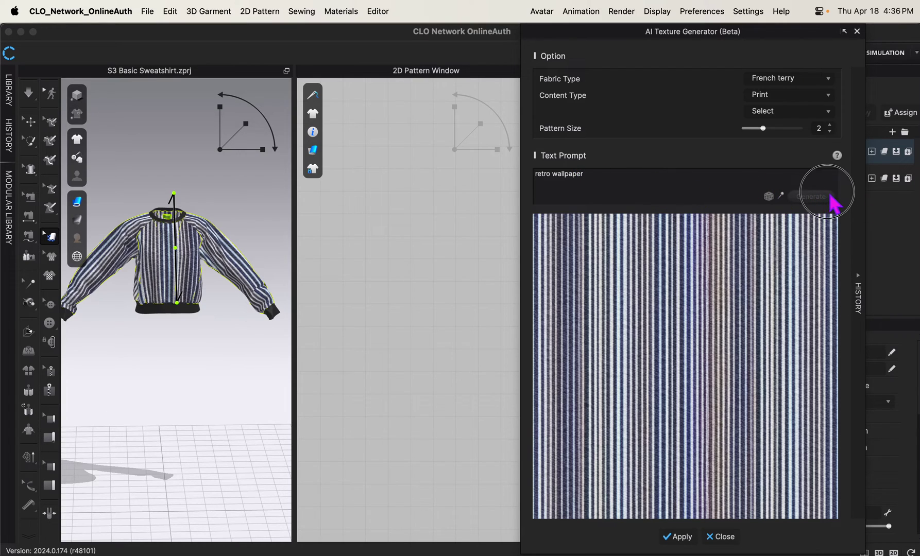
Change the content type to Art with the Vintage style and generate a new texture
{"action": "left_click", "coordinate": [801, 97]}
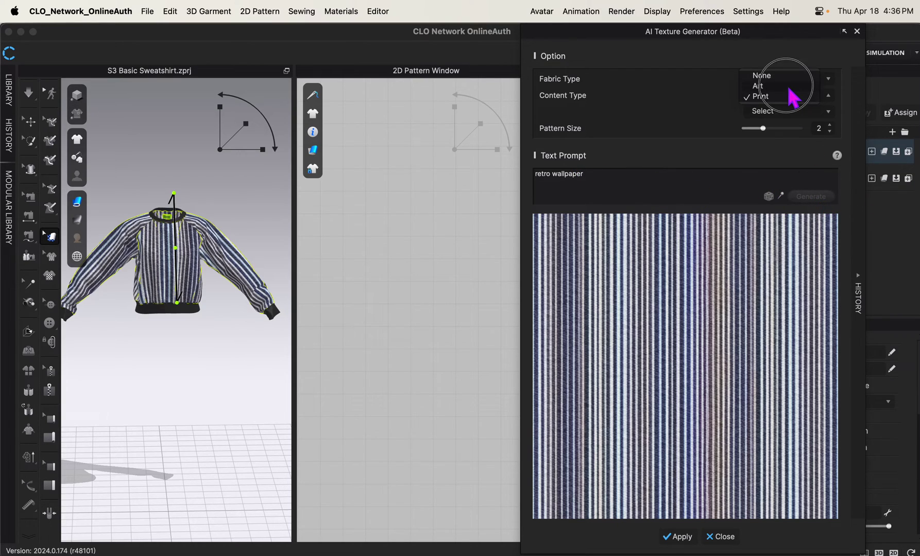
{"action": "left_click", "coordinate": [760, 86]}
{"action": "left_click", "coordinate": [788, 112]}
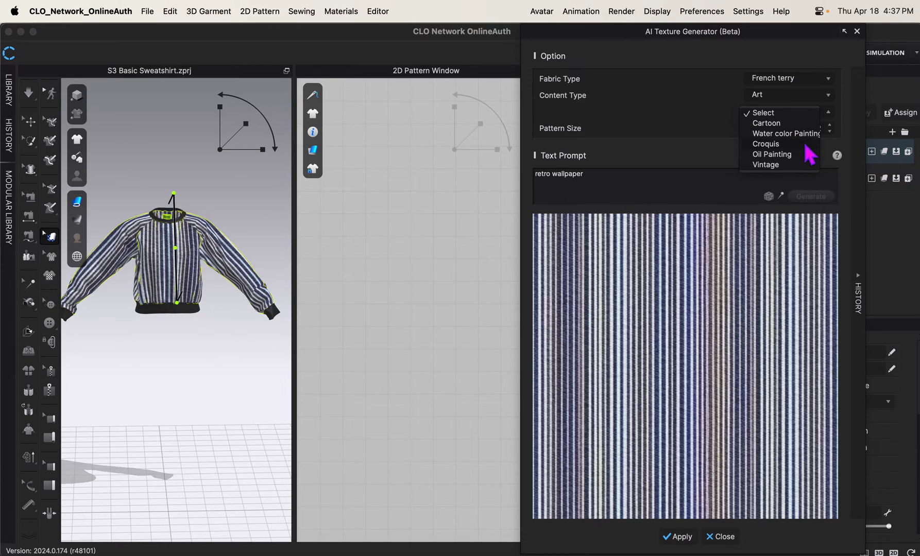
{"action": "left_click", "coordinate": [786, 164]}
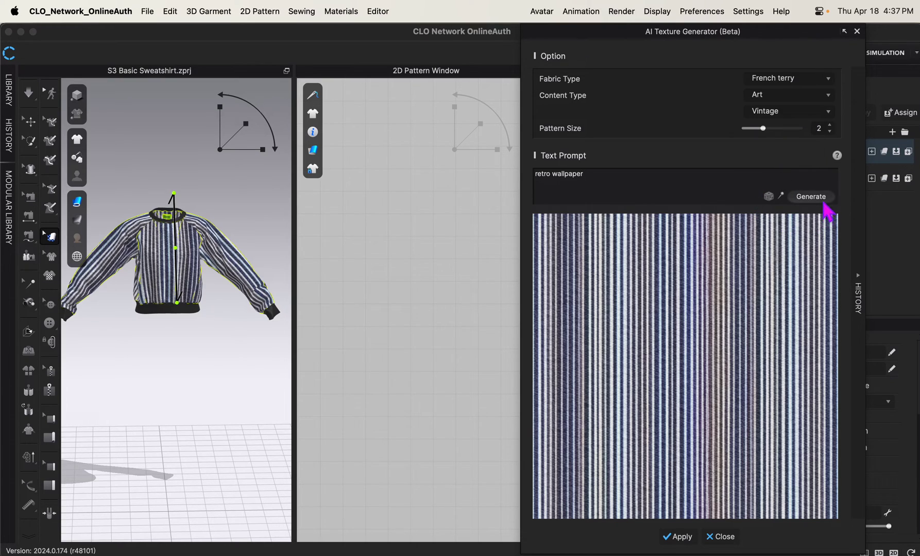
{"action": "left_click", "coordinate": [812, 197]}
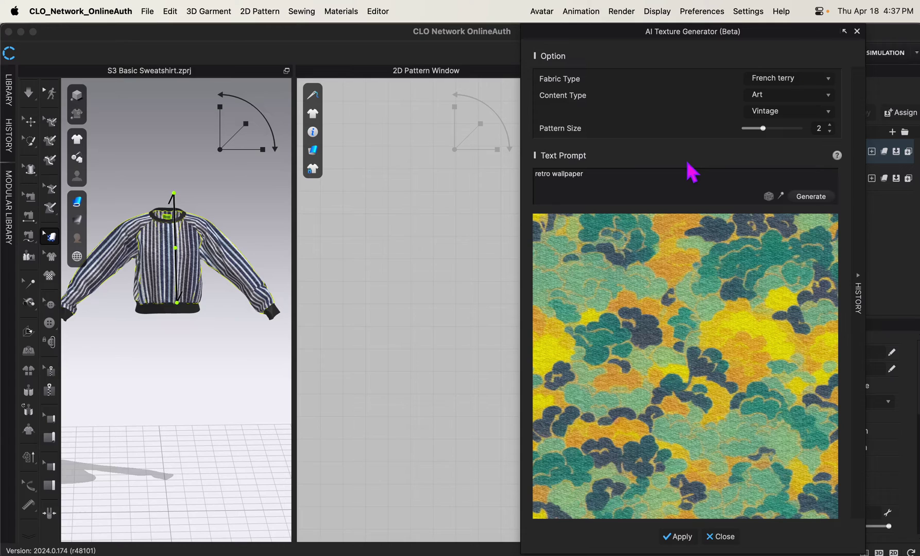
Extend the prompt to "retro wallpaper stripe", generate the texture, apply it to the sweatshirt and close the generator
{"action": "left_click", "coordinate": [626, 171]}
{"action": "key", "text": "Return"}
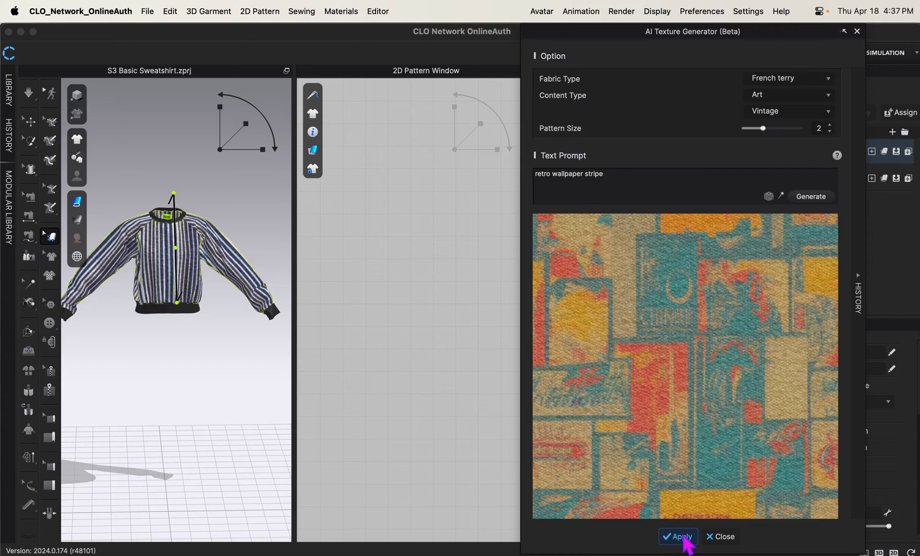
{"action": "left_click", "coordinate": [685, 538]}
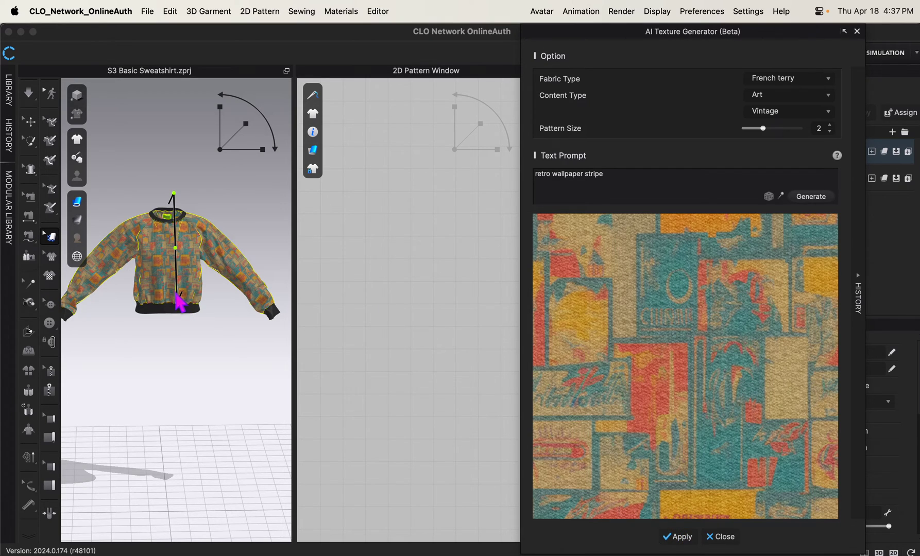
{"action": "scroll", "coordinate": [182, 301], "scroll_direction": "up", "scroll_amount": 3}
{"action": "scroll", "coordinate": [184, 304], "scroll_direction": "up", "scroll_amount": 5}
{"action": "scroll", "coordinate": [188, 307], "scroll_direction": "down", "scroll_amount": 8}
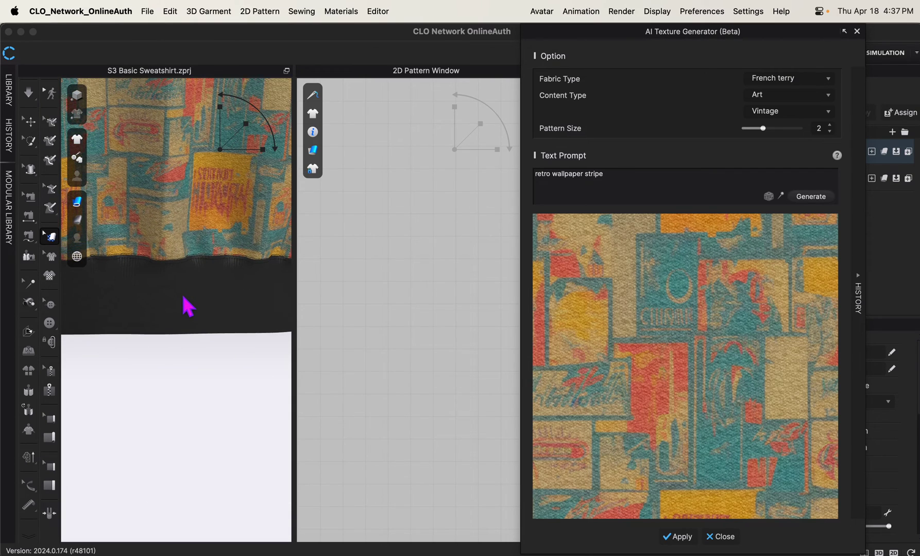
{"action": "scroll", "coordinate": [188, 307], "scroll_direction": "down", "scroll_amount": 3}
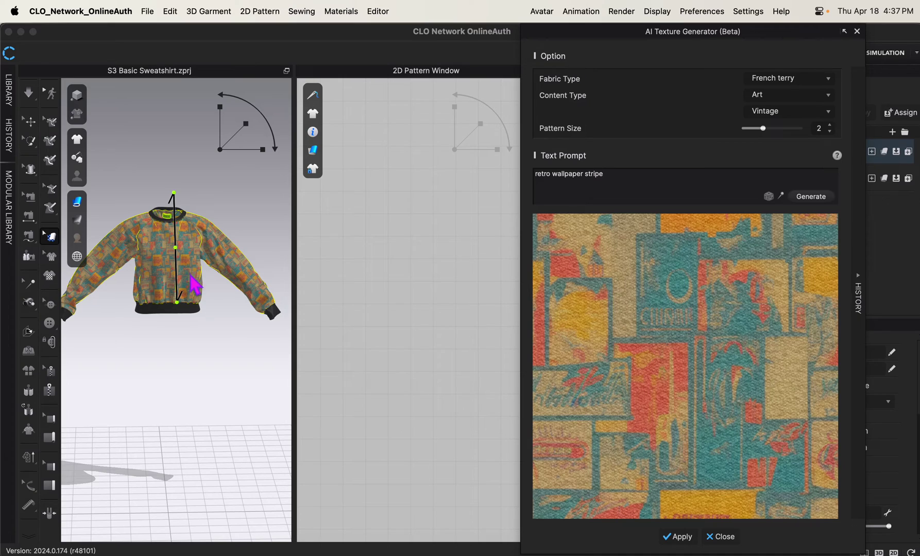
{"action": "middle_click_drag", "start_coordinate": [192, 285], "coordinate": [201, 308]}
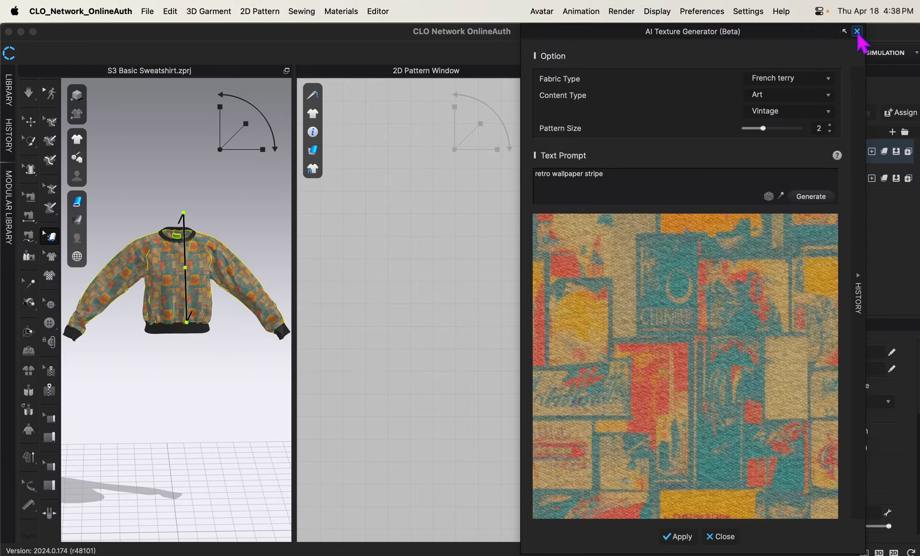
{"action": "left_click", "coordinate": [857, 31]}
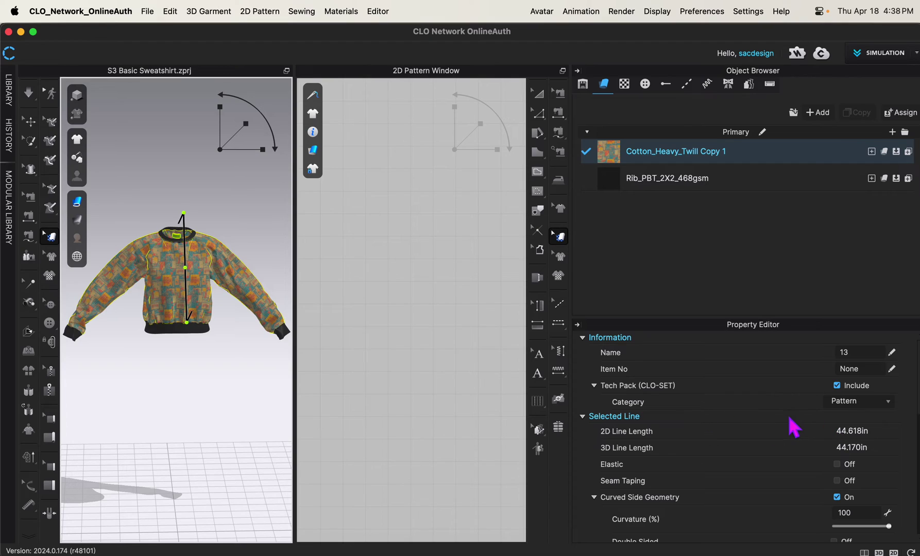
Reselect the Cotton_Heavy_Twill Copy 1 fabric to show its material properties
{"action": "scroll", "coordinate": [793, 427], "scroll_direction": "down", "scroll_amount": 3}
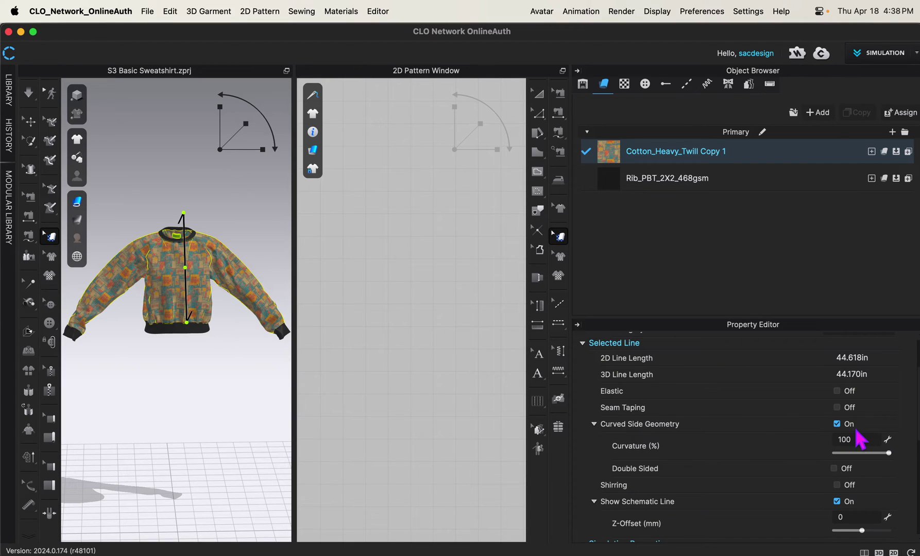
{"action": "scroll", "coordinate": [855, 436], "scroll_direction": "down", "scroll_amount": 3}
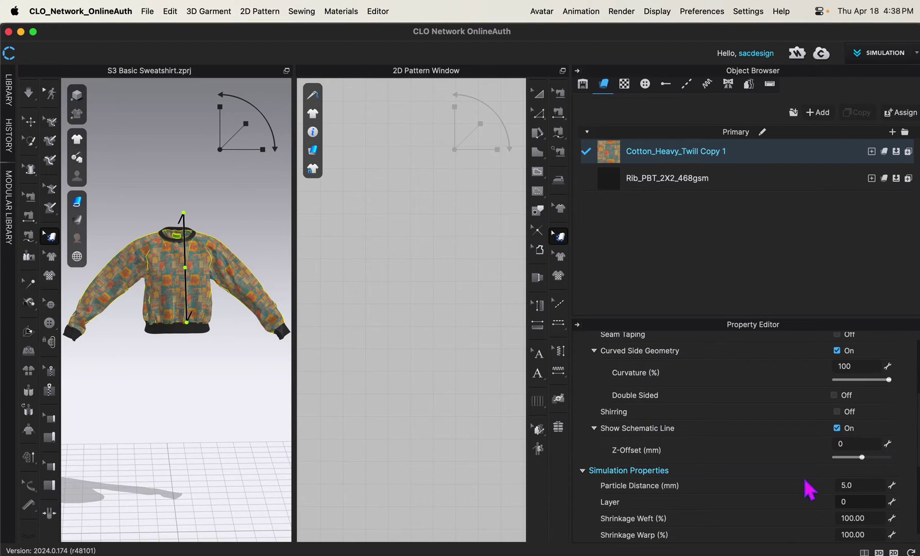
{"action": "left_click", "coordinate": [643, 151]}
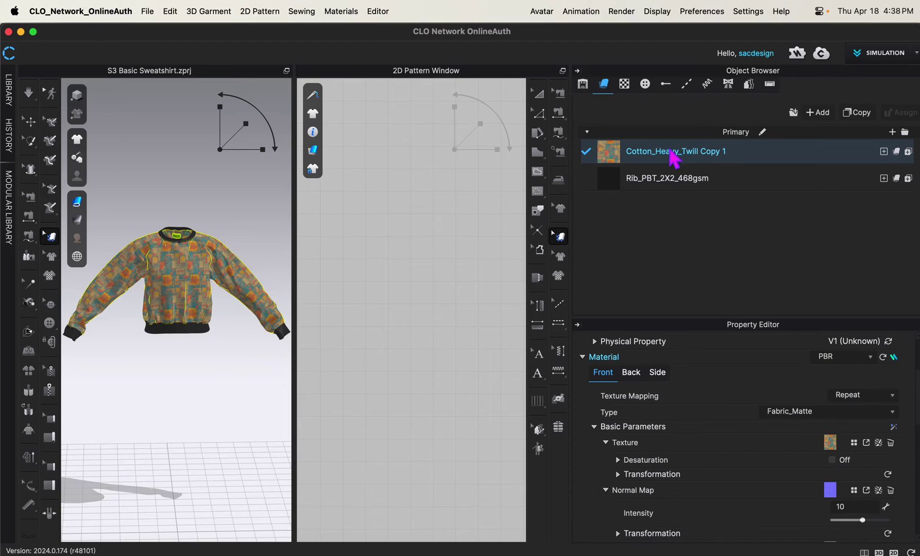
Open the texture image of the Cotton_Heavy_Twill Copy 1 fabric in Adobe Photoshop 2024
{"action": "left_click", "coordinate": [641, 154]}
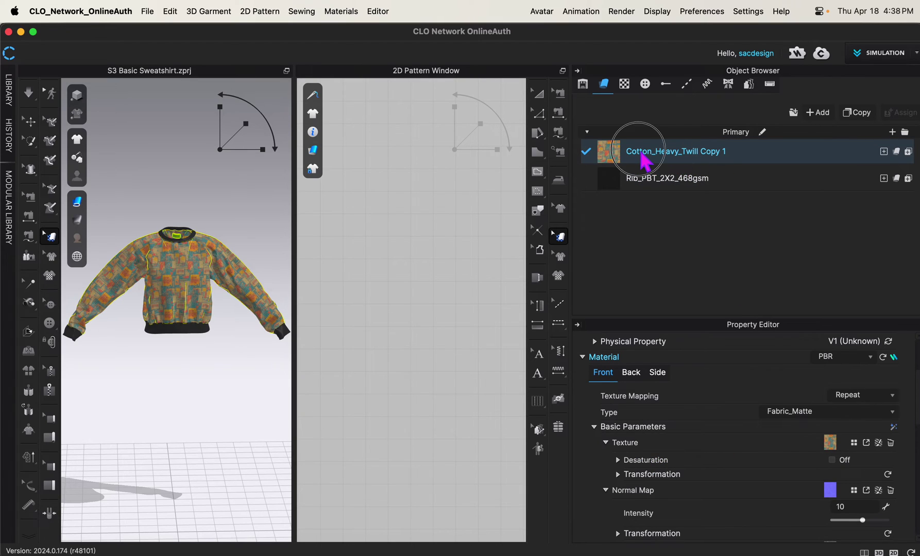
{"action": "left_click", "coordinate": [866, 443]}
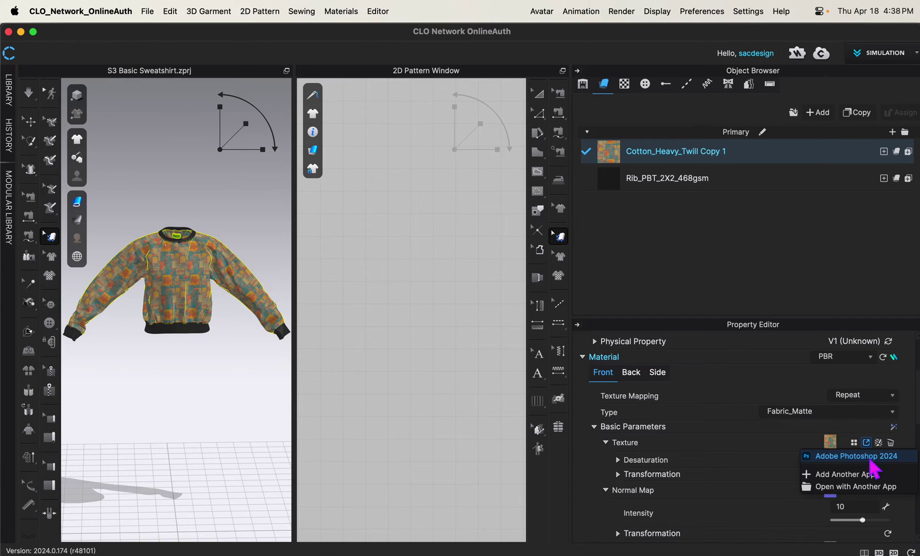
{"action": "left_click", "coordinate": [870, 457]}
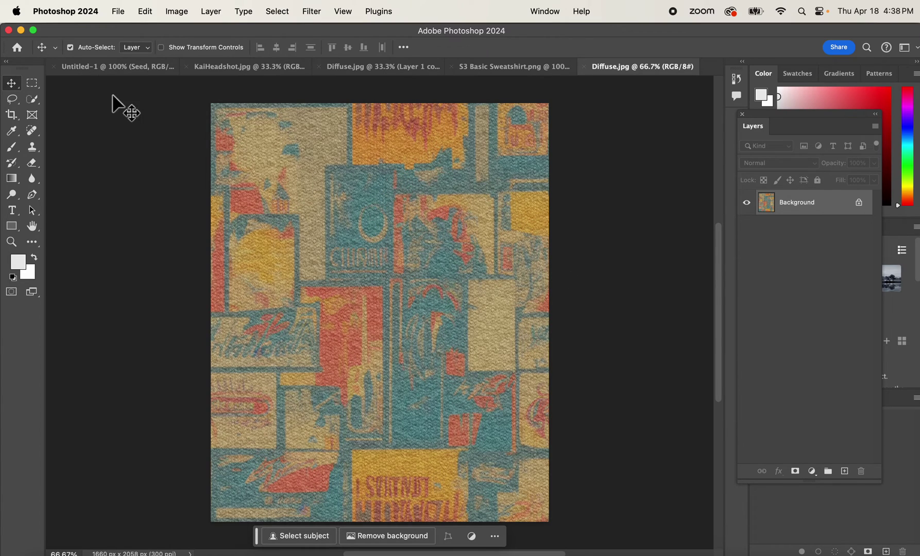
Select the texture's teal areas by Color Range with a fuzziness of 73
{"action": "left_click", "coordinate": [273, 12]}
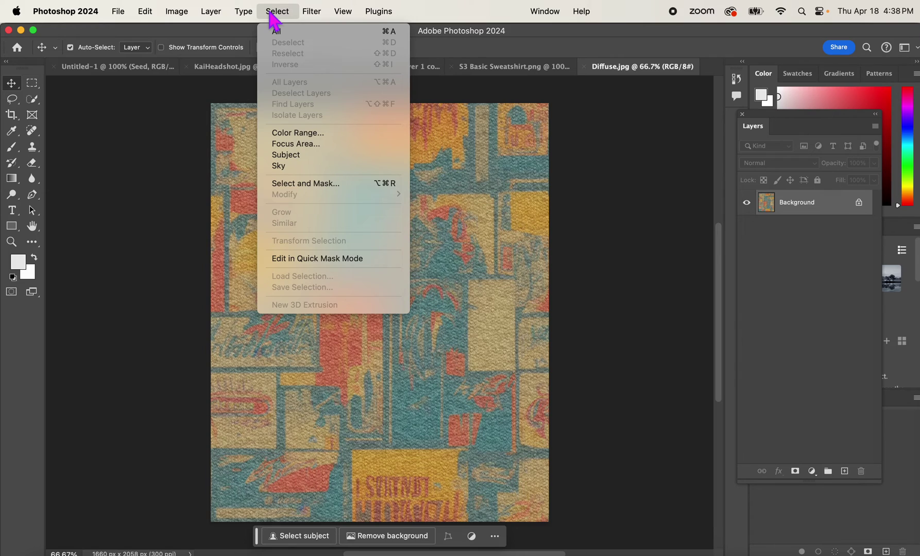
{"action": "left_click", "coordinate": [308, 132]}
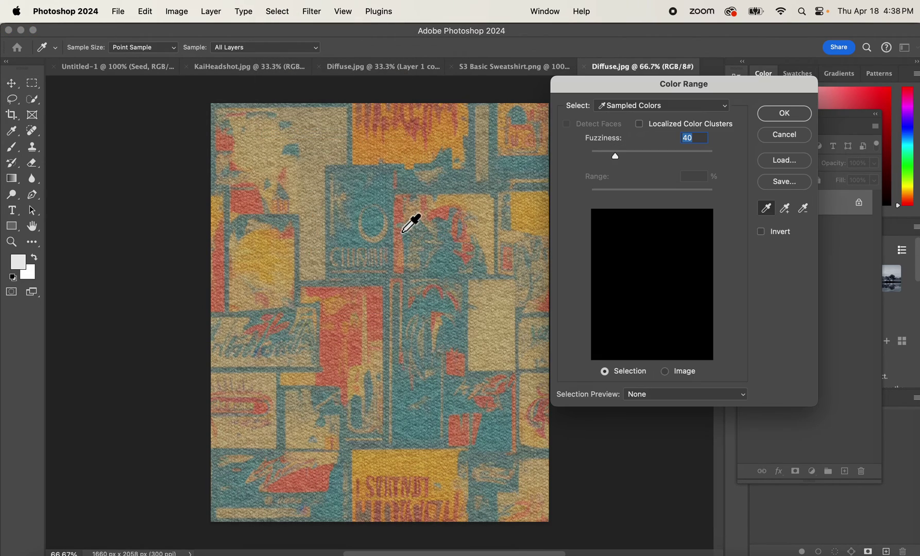
{"action": "left_click", "coordinate": [377, 189]}
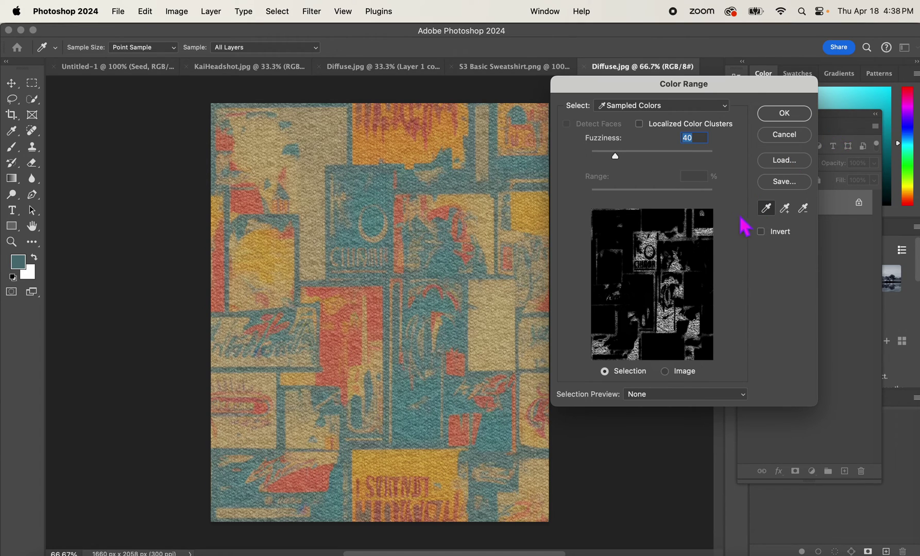
{"action": "left_click_drag", "start_coordinate": [615, 157], "coordinate": [636, 164]}
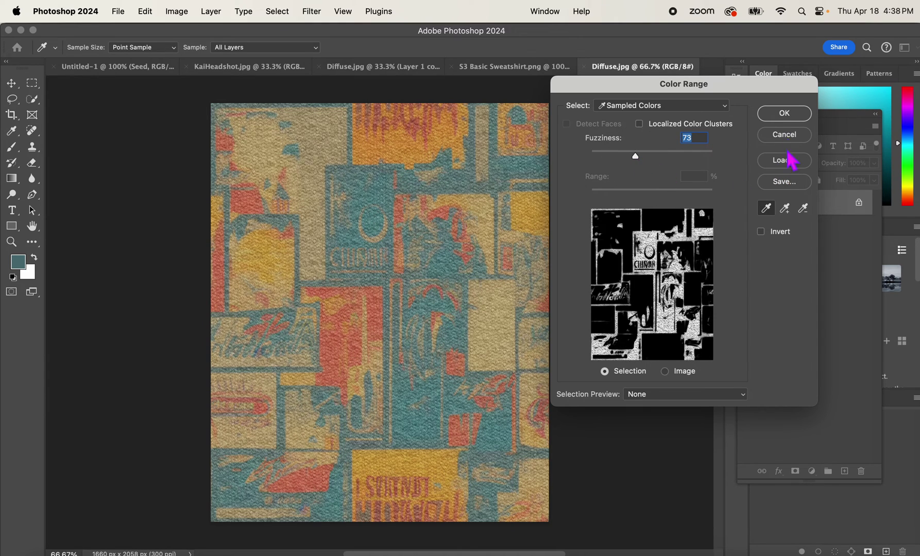
{"action": "left_click", "coordinate": [788, 114]}
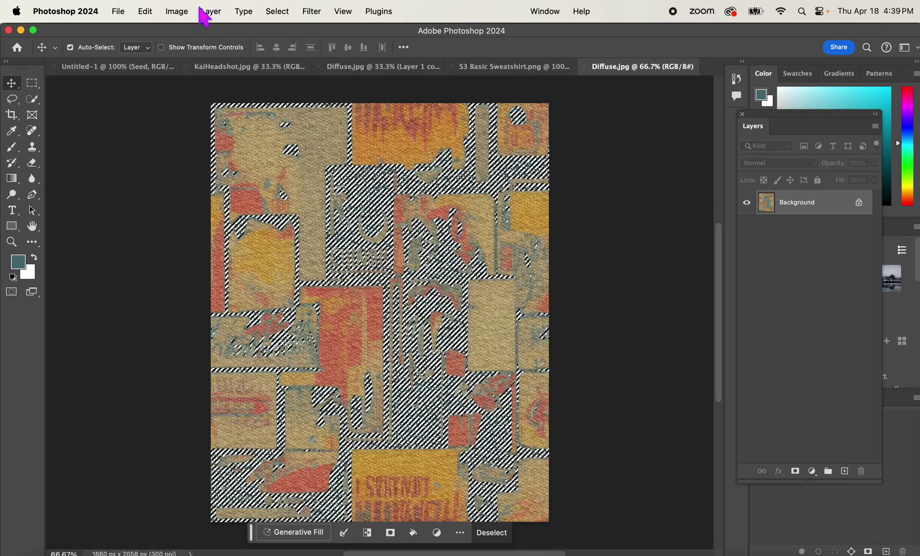
Look through the image adjustment options and discard the teal colour selection
{"action": "left_click", "coordinate": [146, 12]}
{"action": "mouse_move", "coordinate": [180, 18]}
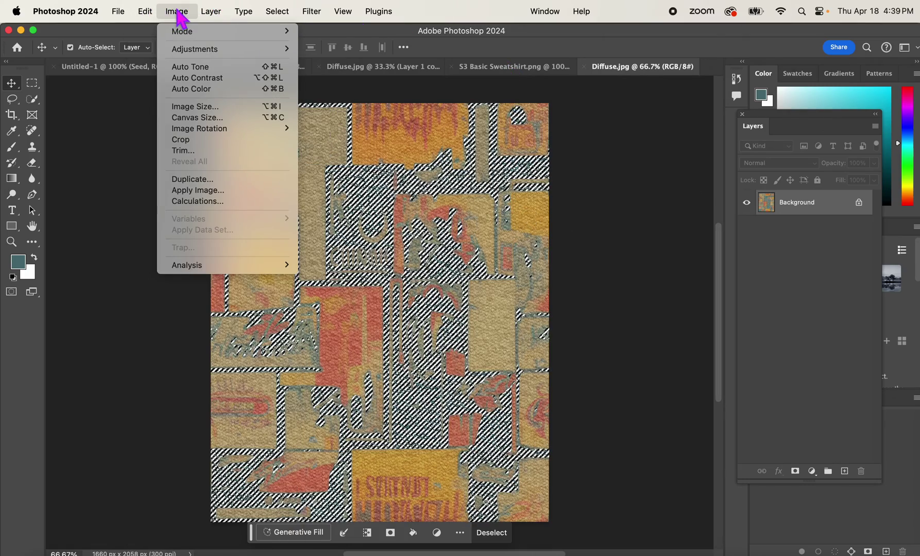
{"action": "mouse_move", "coordinate": [196, 49]}
{"action": "left_click", "coordinate": [177, 11]}
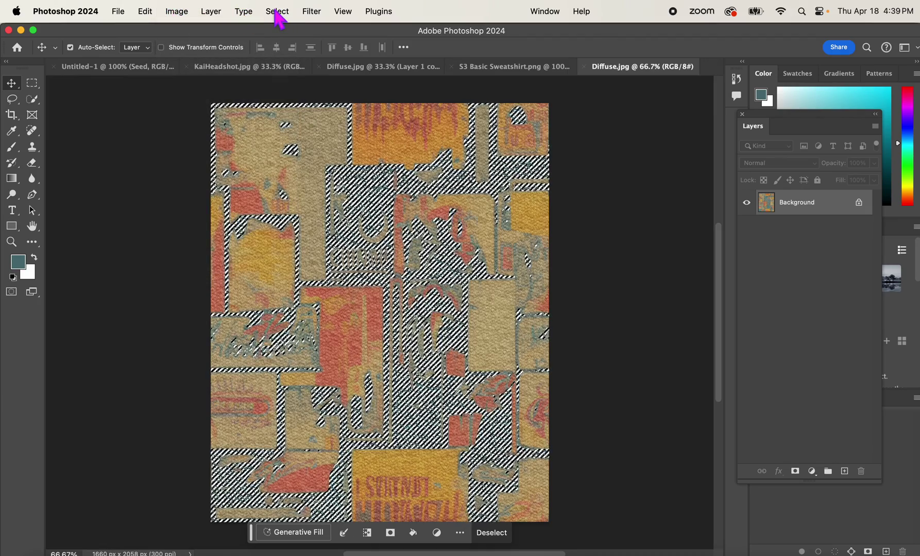
{"action": "key", "text": "super+d"}
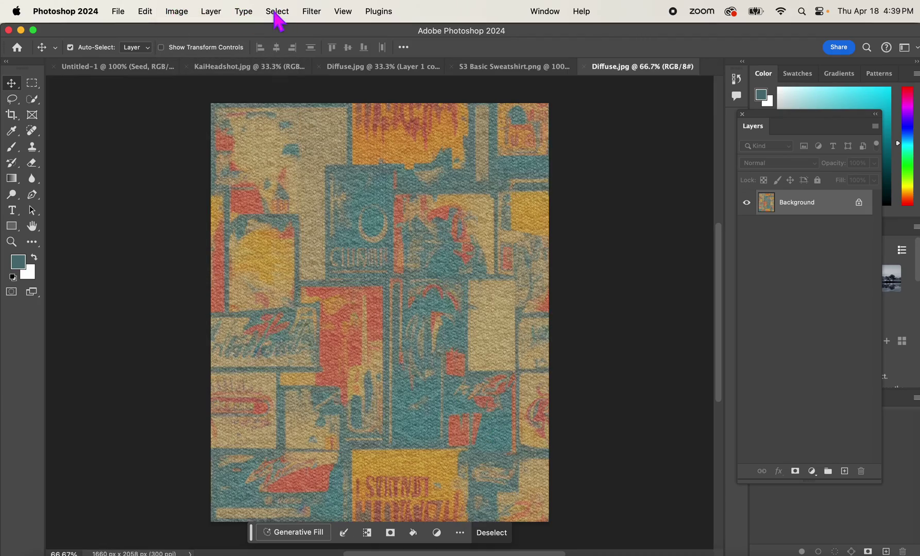
Start Replace Color on the texture, sample a teal area of the print and set the fuzziness to 51
{"action": "left_click", "coordinate": [176, 11]}
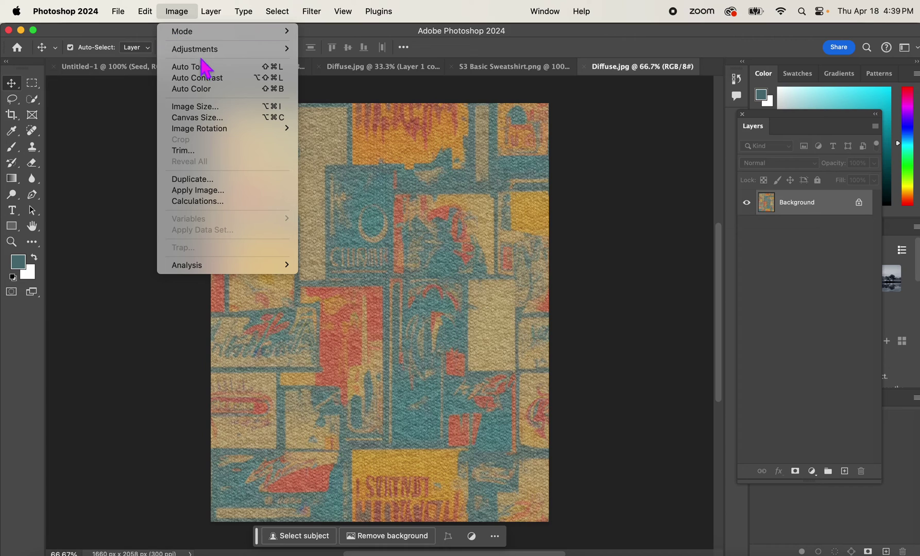
{"action": "mouse_move", "coordinate": [203, 50]}
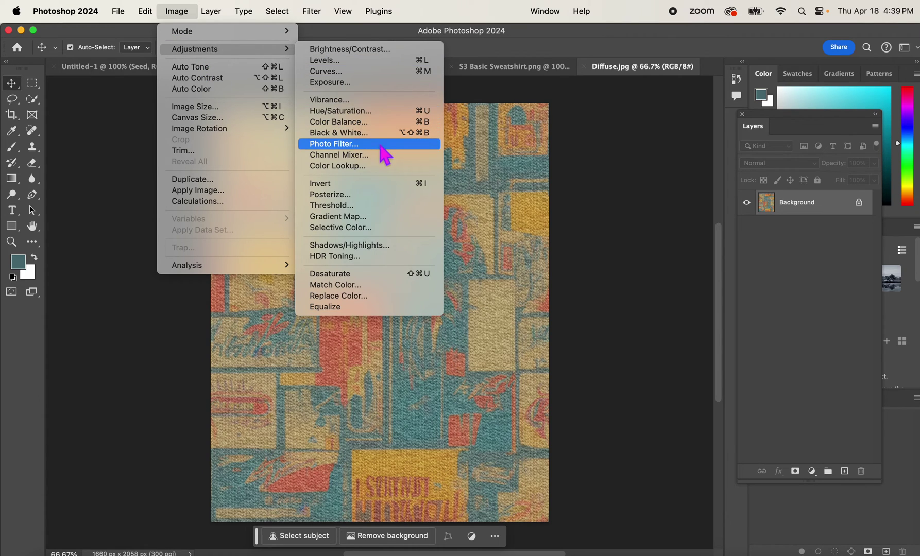
{"action": "left_click", "coordinate": [363, 296]}
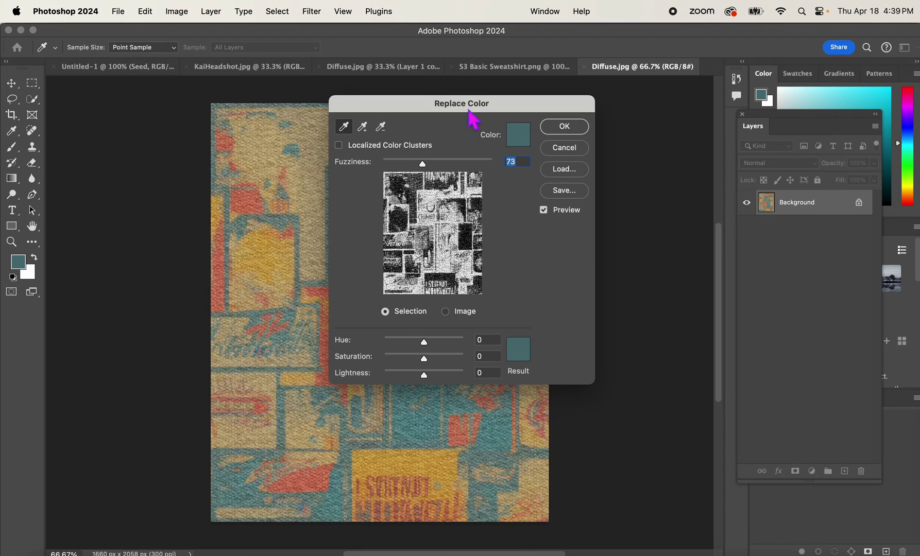
{"action": "left_click_drag", "start_coordinate": [470, 110], "coordinate": [711, 206]}
{"action": "left_click_drag", "start_coordinate": [411, 186], "coordinate": [374, 202]}
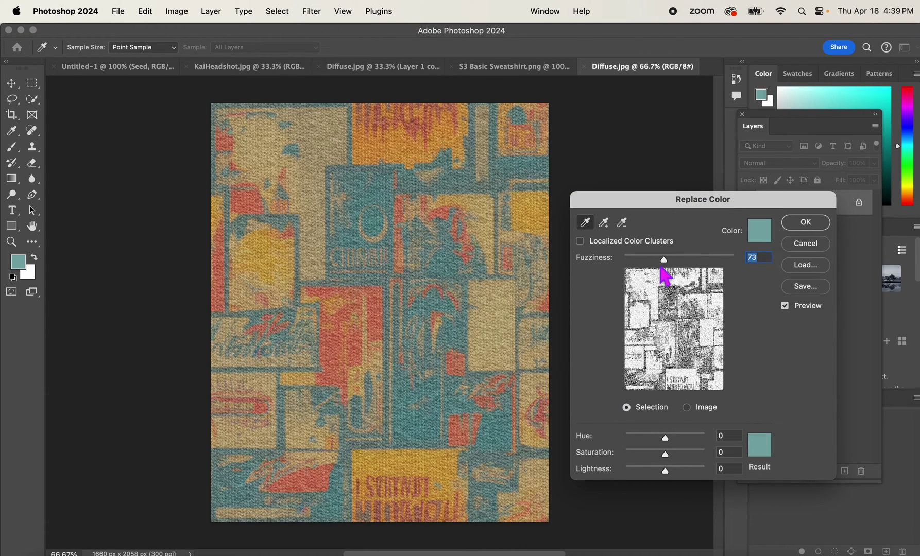
{"action": "left_click_drag", "start_coordinate": [663, 262], "coordinate": [656, 264]}
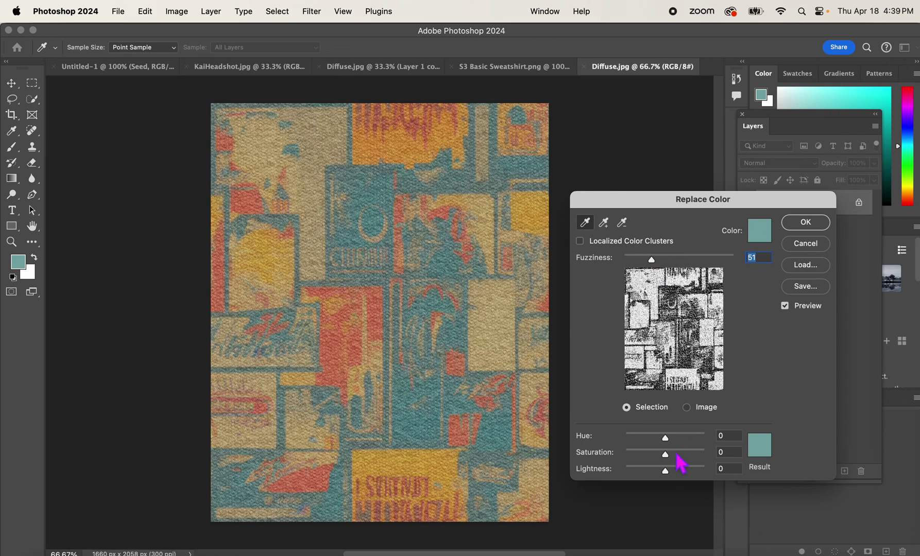
Replace the sampled teal with a near-black tone using hue +56, saturation -69 and lightness -76
{"action": "left_click_drag", "start_coordinate": [666, 442], "coordinate": [722, 439]}
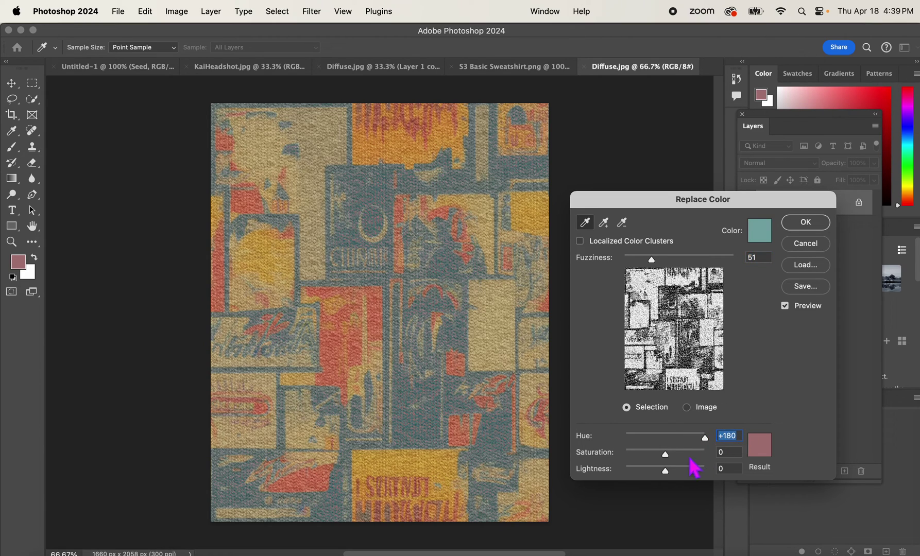
{"action": "left_click_drag", "start_coordinate": [669, 457], "coordinate": [635, 470]}
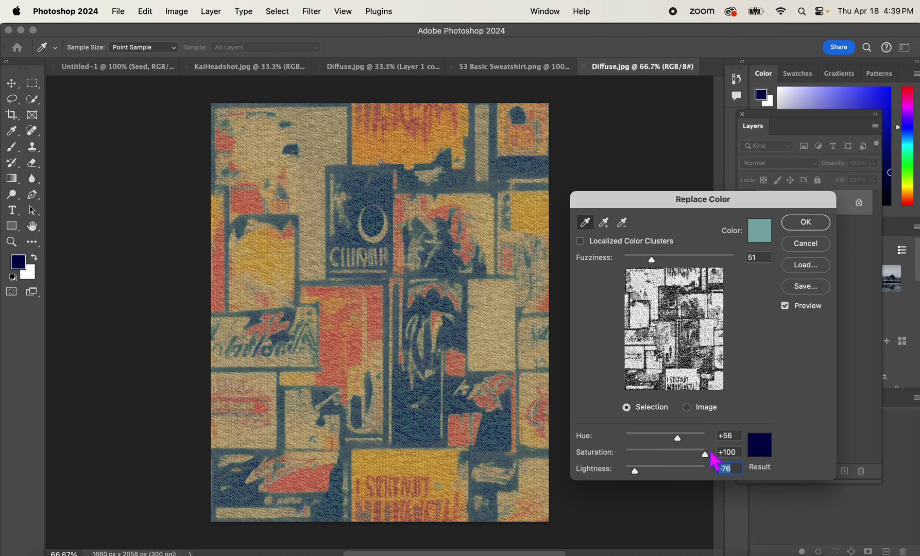
{"action": "left_click_drag", "start_coordinate": [711, 453], "coordinate": [638, 462]}
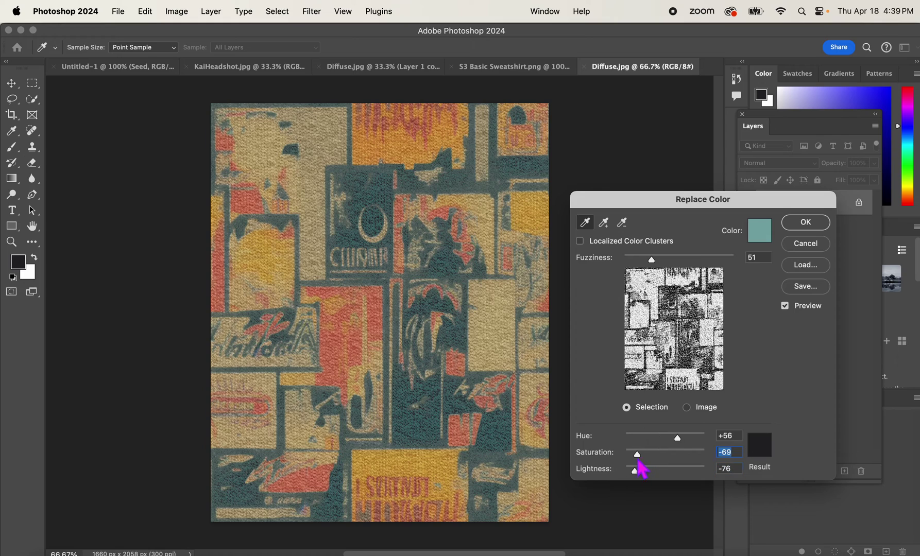
{"action": "left_click", "coordinate": [816, 225]}
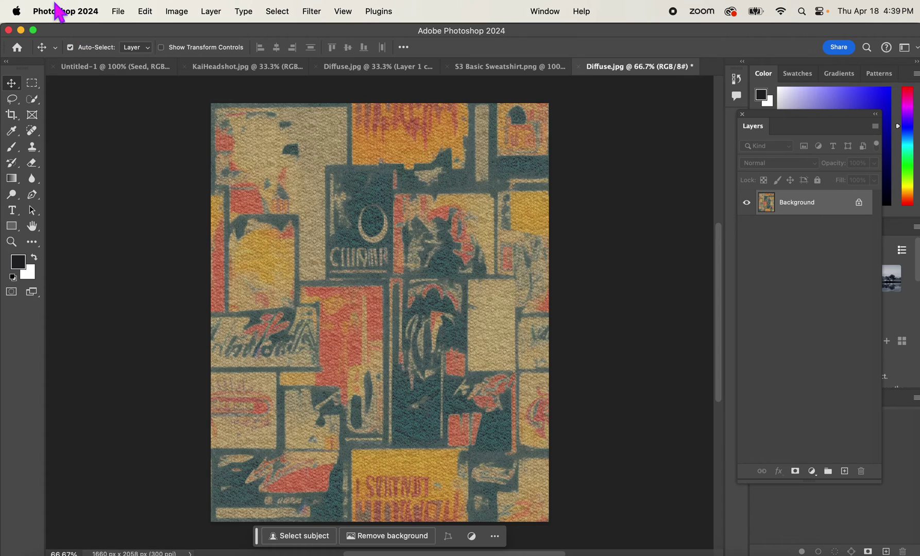
Save the recoloured Diffuse.jpg as a progressive JPEG at maximum quality 12 and switch back to CLO
{"action": "left_click", "coordinate": [124, 13]}
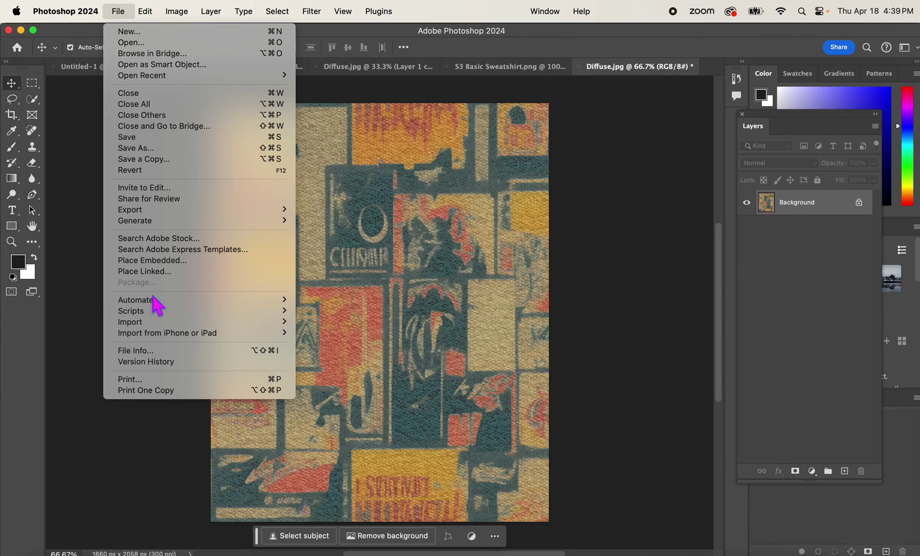
{"action": "left_click", "coordinate": [125, 14]}
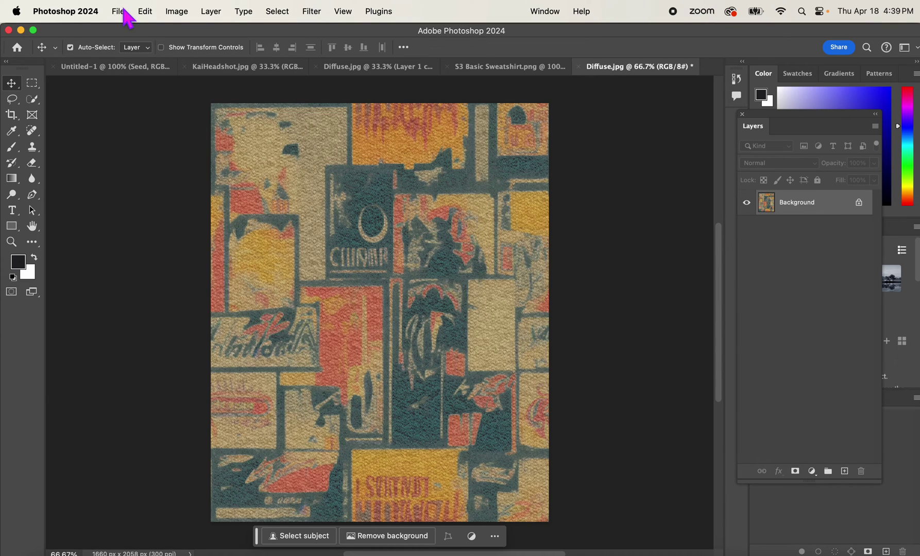
{"action": "key", "text": "super+s"}
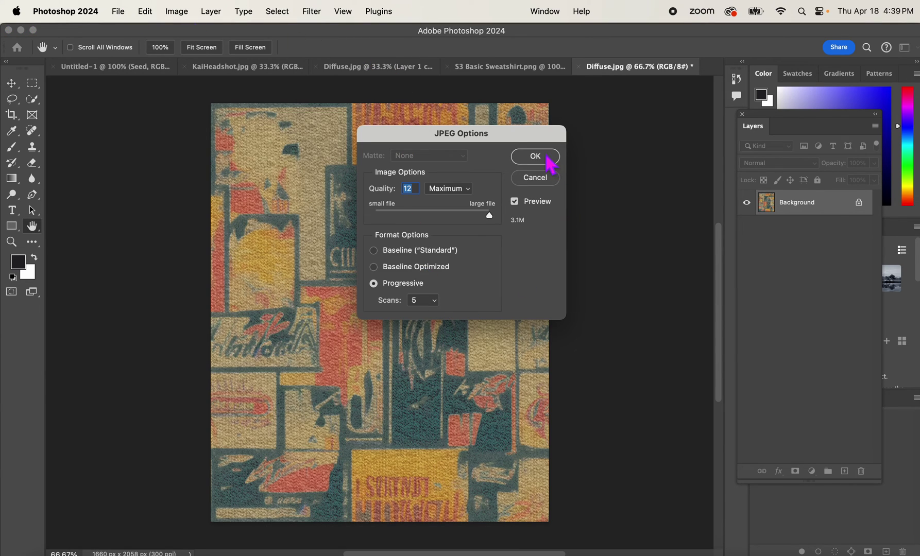
{"action": "left_click", "coordinate": [547, 157]}
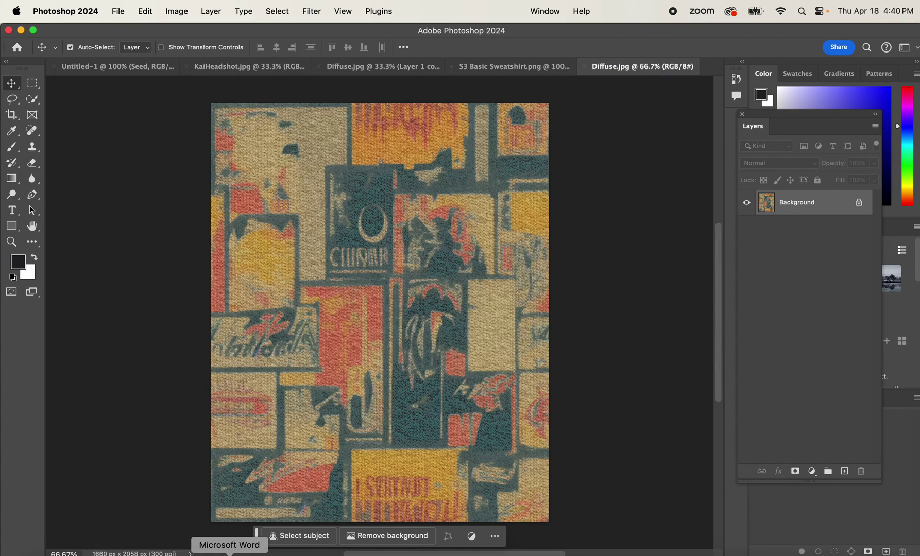
{"action": "left_click", "coordinate": [91, 553]}
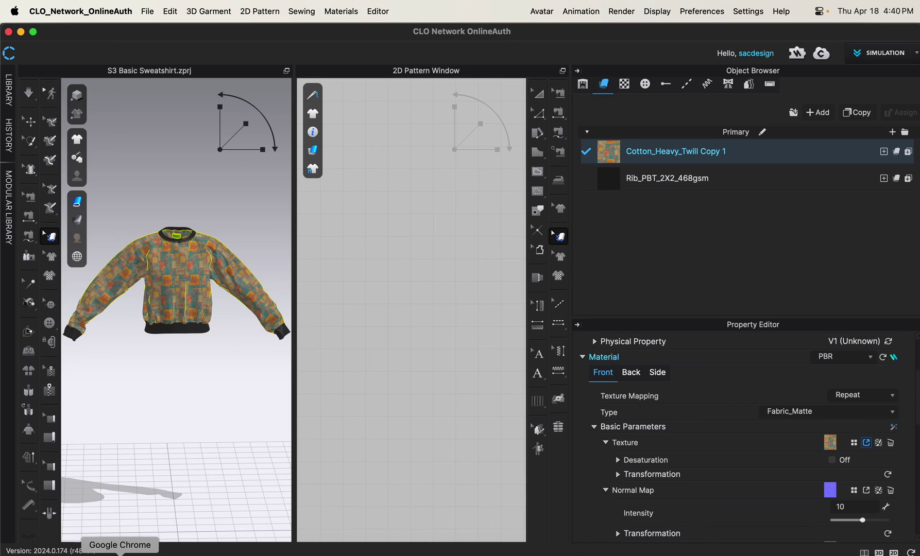
Browse the Downloads, Documents and Desktop folders for the edited texture file and cancel the file selection
{"action": "left_click", "coordinate": [854, 444]}
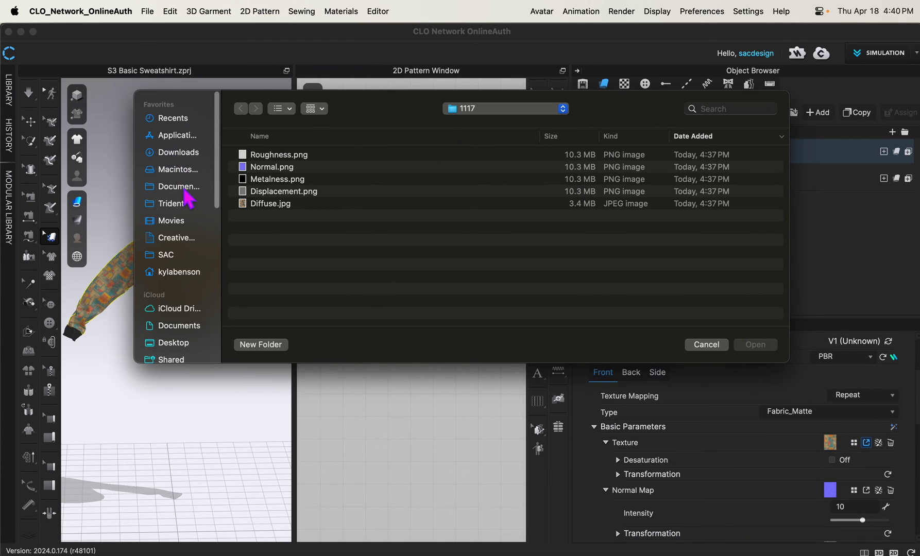
{"action": "left_click", "coordinate": [180, 152]}
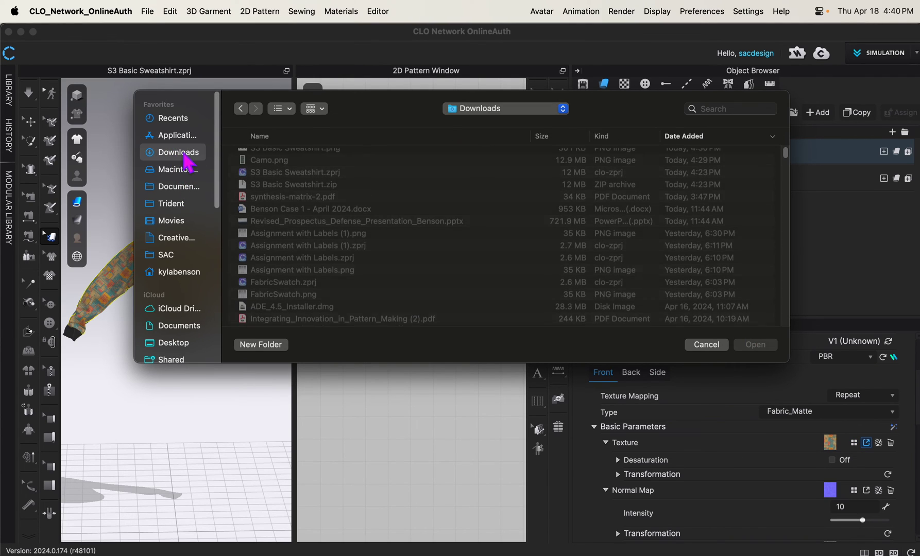
{"action": "left_click", "coordinate": [178, 187]}
{"action": "left_click", "coordinate": [192, 329]}
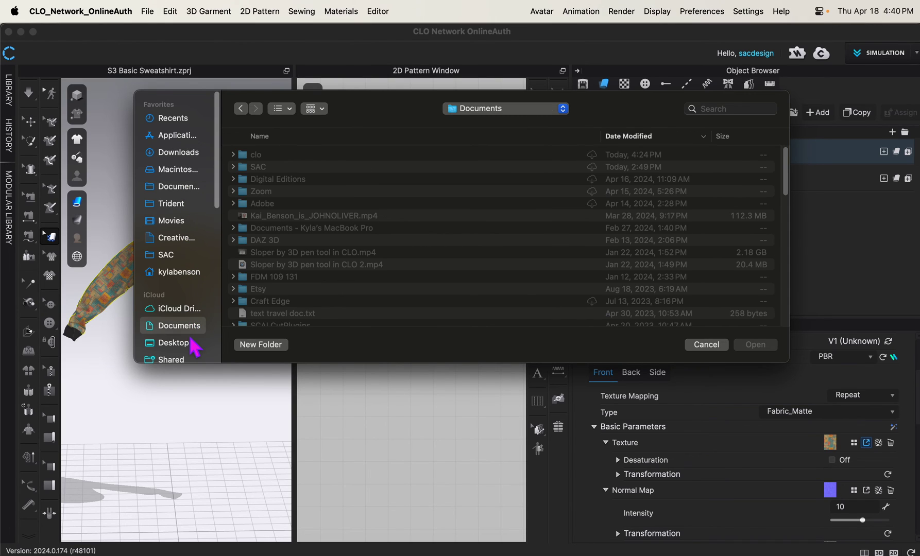
{"action": "left_click", "coordinate": [193, 344]}
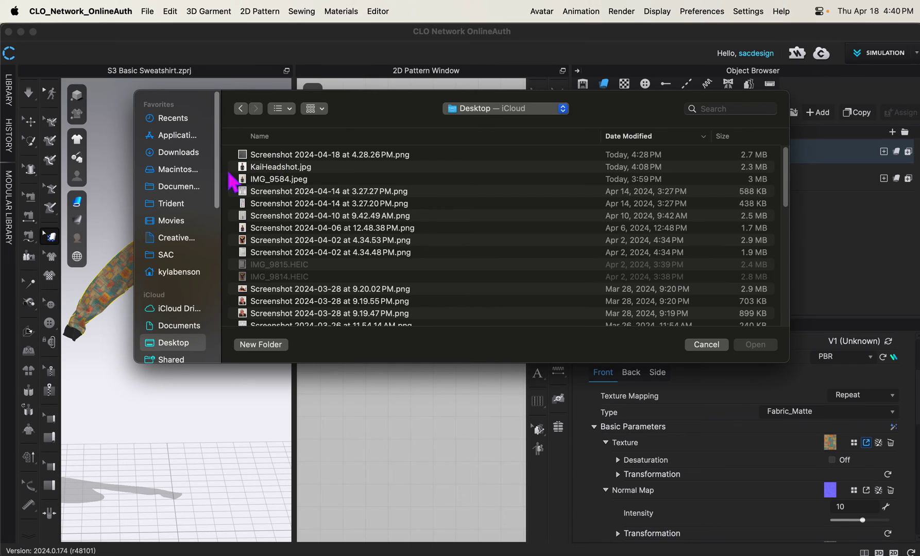
{"action": "left_click", "coordinate": [178, 152]}
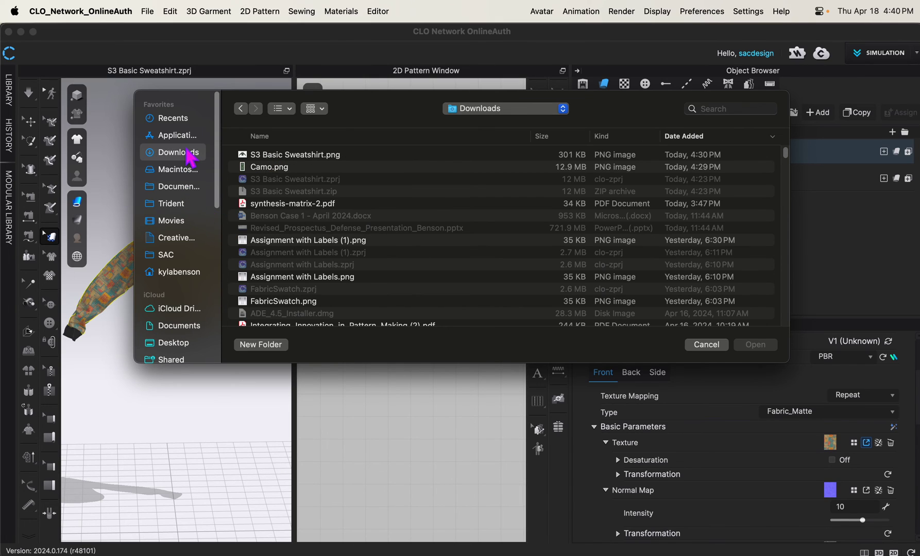
{"action": "left_click", "coordinate": [705, 345]}
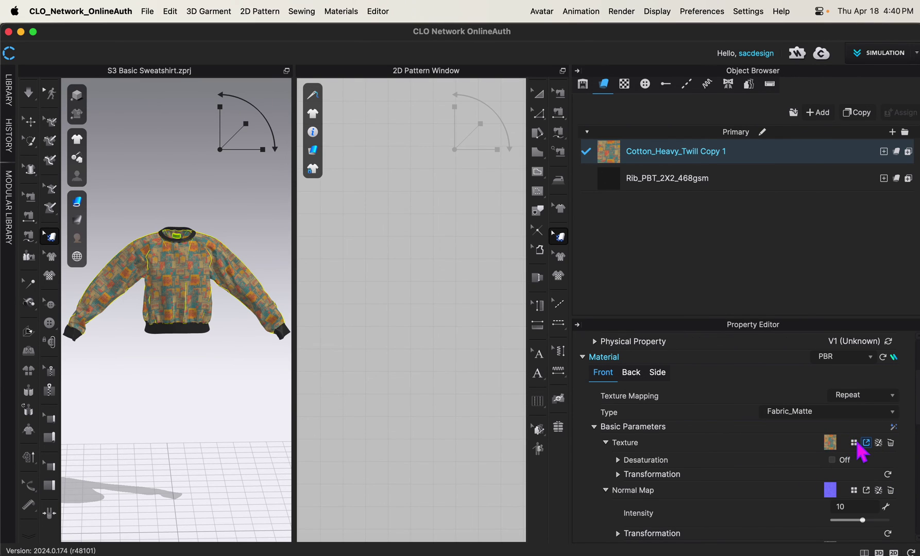
Load Diffuse.jpg from the 1117 folder as the fabric's texture and inspect the sweatshirt print up close
{"action": "left_click", "coordinate": [860, 445]}
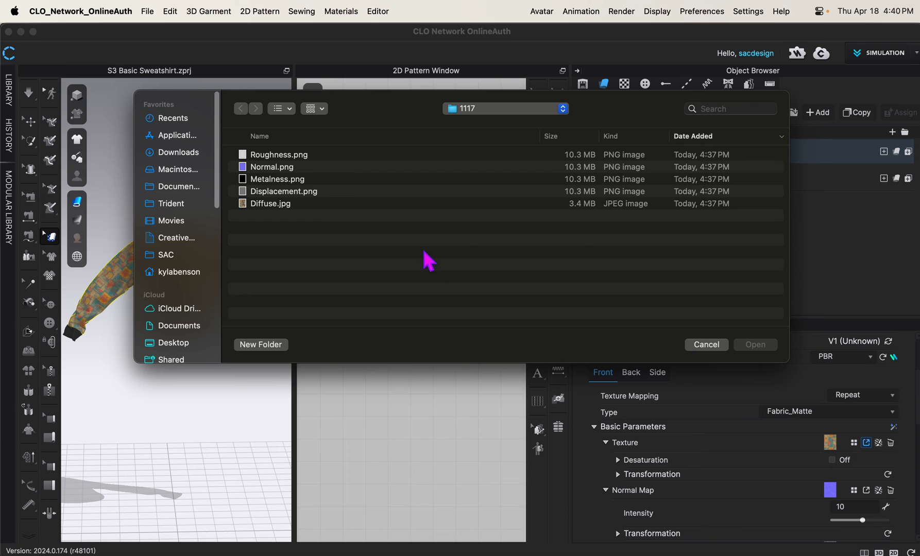
{"action": "left_click", "coordinate": [264, 204]}
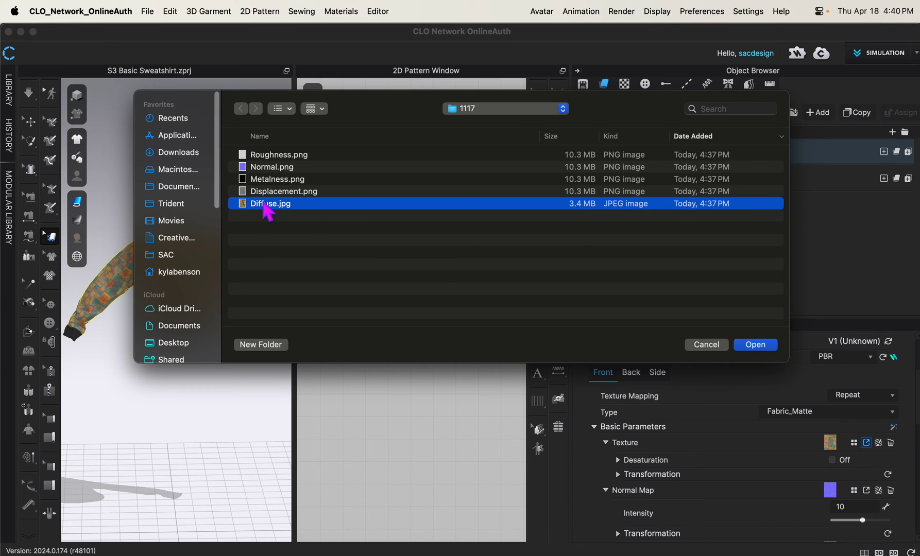
{"action": "left_click", "coordinate": [761, 346]}
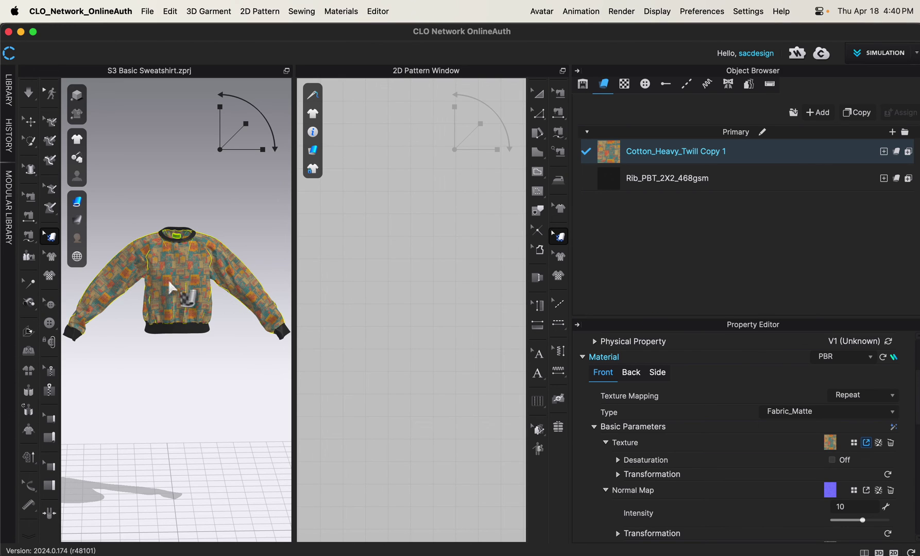
{"action": "scroll", "coordinate": [173, 289], "scroll_direction": "up", "scroll_amount": 10}
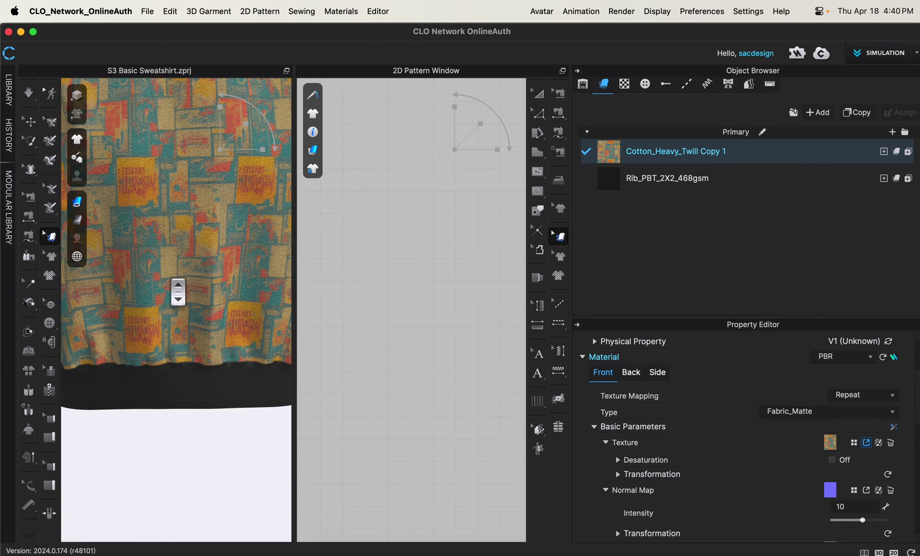
Switch to Photoshop and save a JPEG copy of the recoloured image as Diffuse.jpg in the Desktop folder
{"action": "scroll", "coordinate": [178, 292], "scroll_direction": "down", "scroll_amount": 10}
{"action": "left_click", "coordinate": [147, 552]}
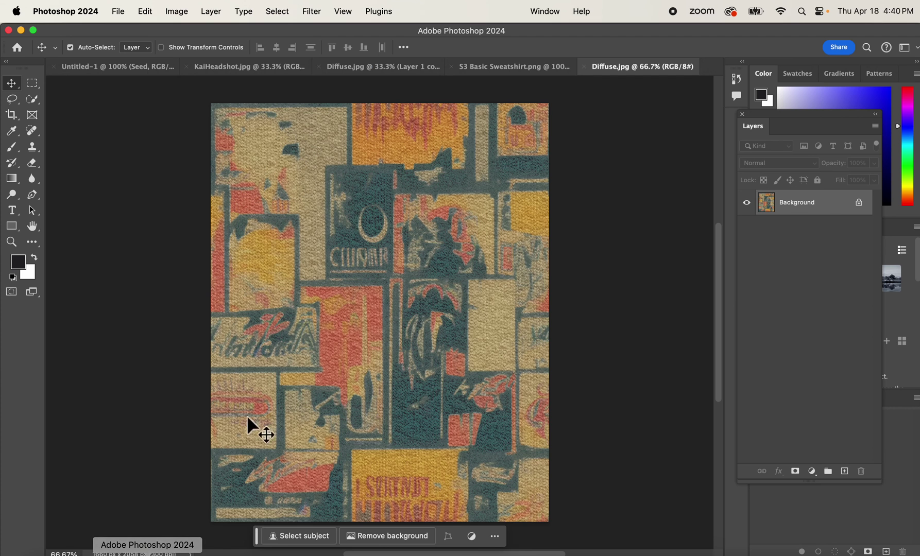
{"action": "left_click", "coordinate": [119, 11]}
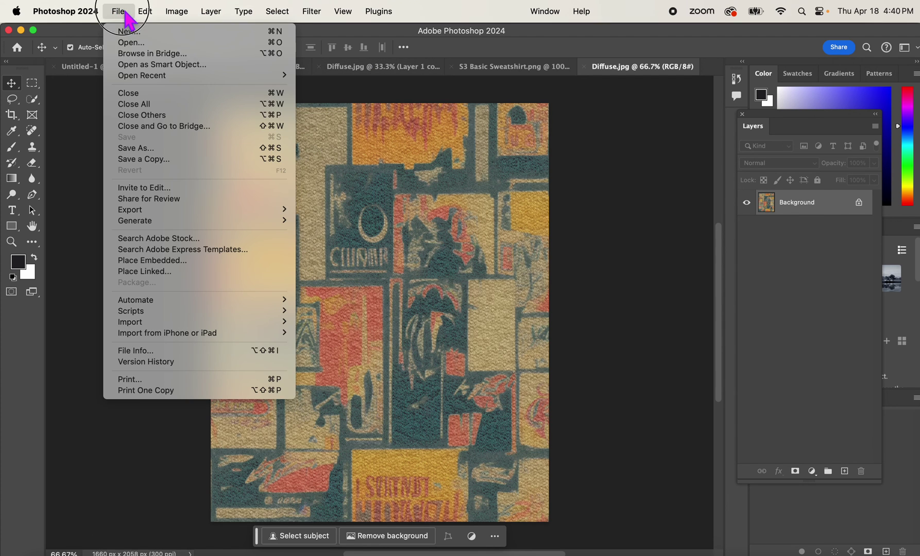
{"action": "left_click", "coordinate": [160, 159]}
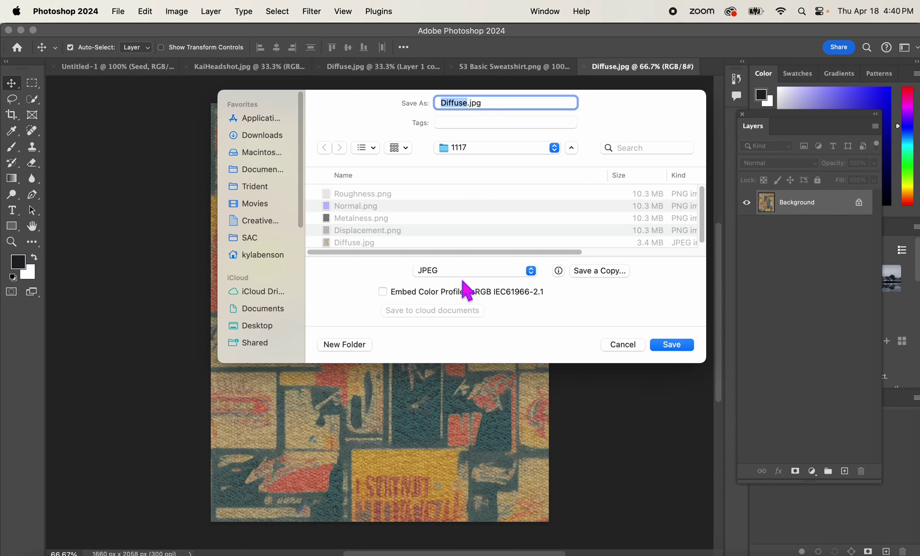
{"action": "left_click", "coordinate": [269, 327]}
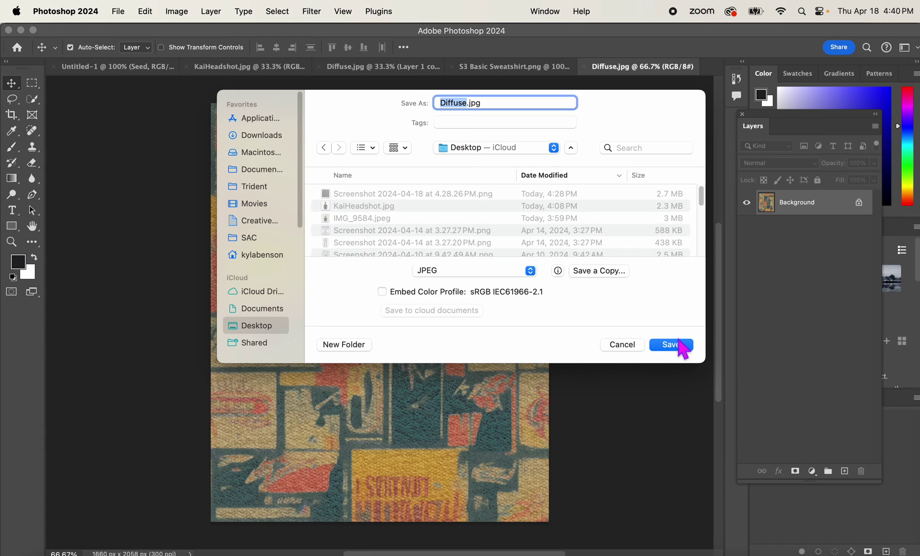
{"action": "left_click", "coordinate": [679, 343]}
{"action": "left_click", "coordinate": [538, 155]}
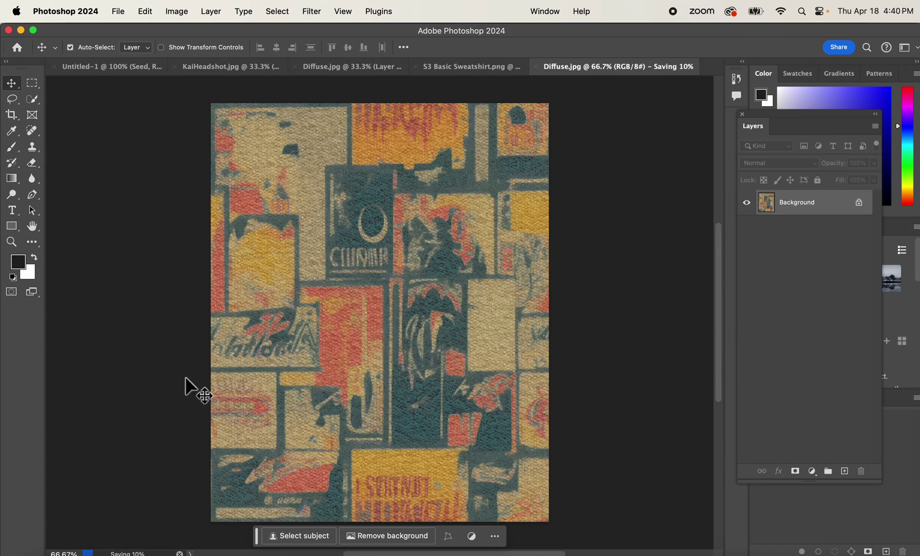
Switch back to CLO, load Diffuse.jpg from the Desktop as the Cotton_Heavy_Twill Copy 1 fabric's texture, and inspect the sweatshirt
{"action": "left_click", "coordinate": [86, 551]}
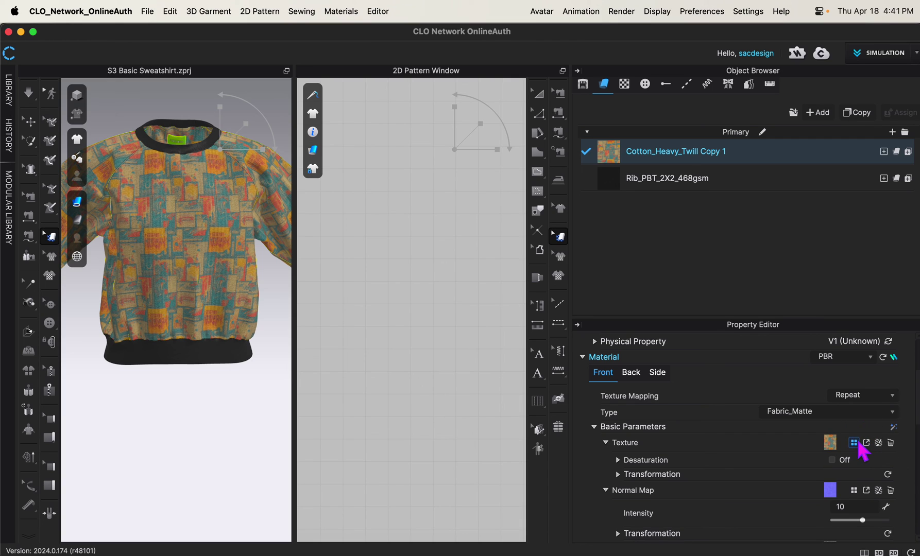
{"action": "left_click", "coordinate": [854, 443]}
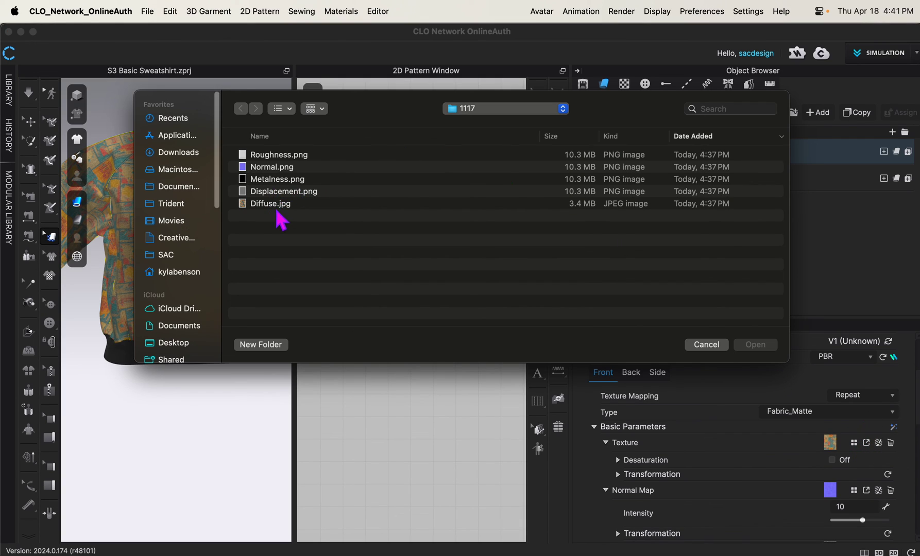
{"action": "left_click", "coordinate": [201, 343]}
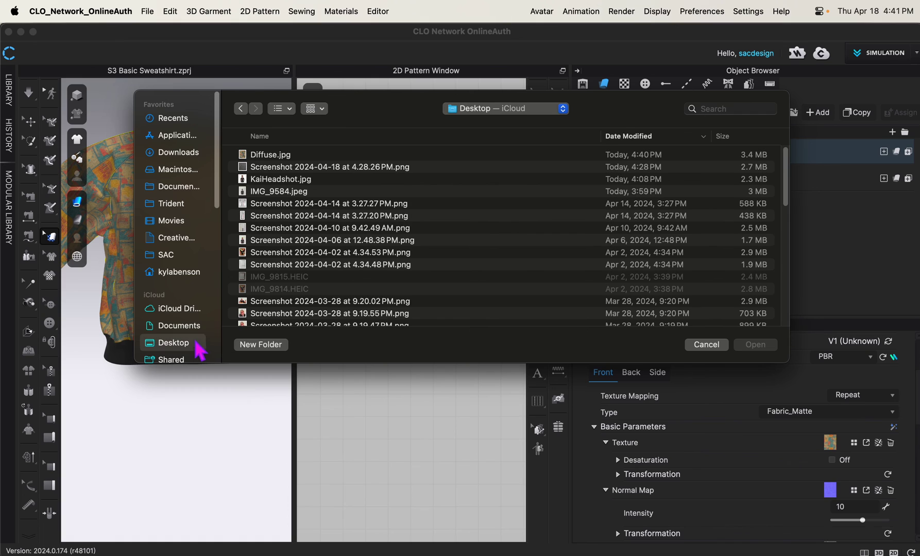
{"action": "double_click", "coordinate": [278, 155]}
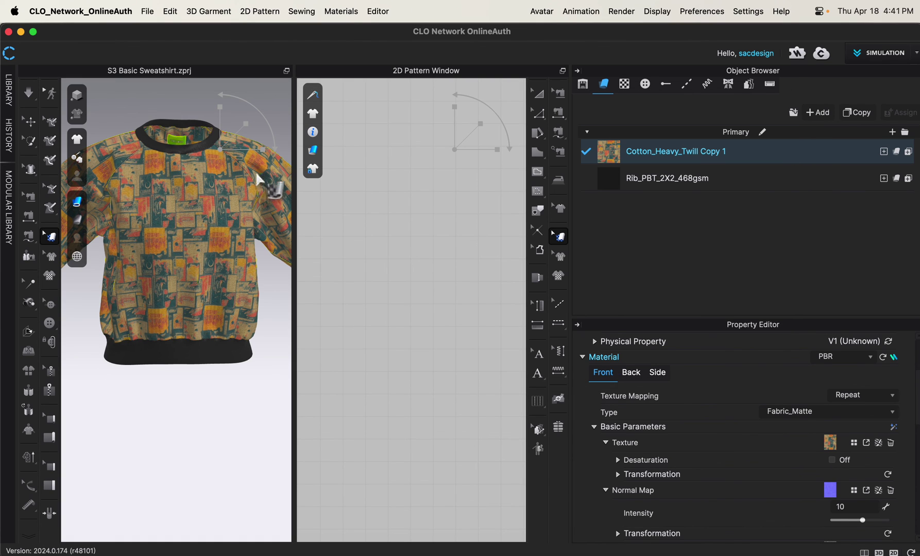
{"action": "scroll", "coordinate": [148, 312], "scroll_direction": "up", "scroll_amount": 3}
{"action": "scroll", "coordinate": [148, 312], "scroll_direction": "down", "scroll_amount": 5}
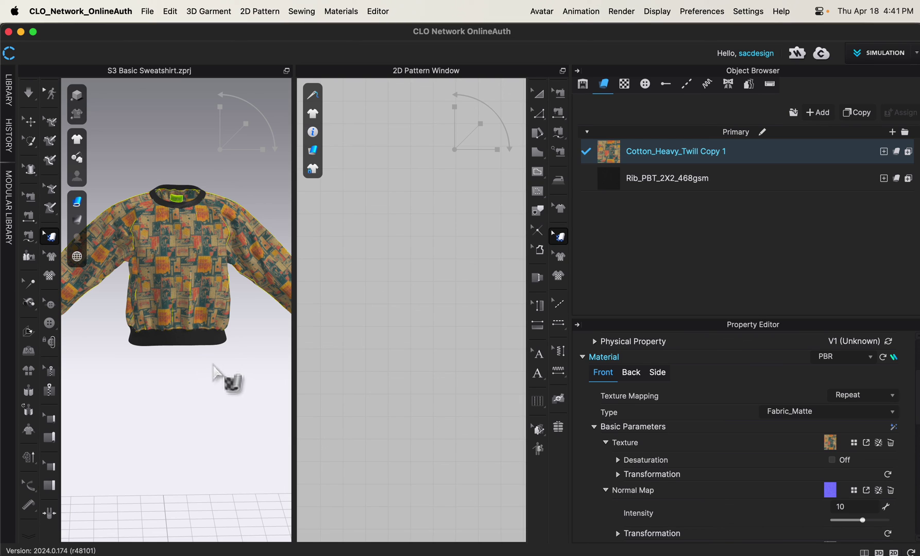
{"action": "scroll", "coordinate": [130, 261], "scroll_direction": "up", "scroll_amount": 3}
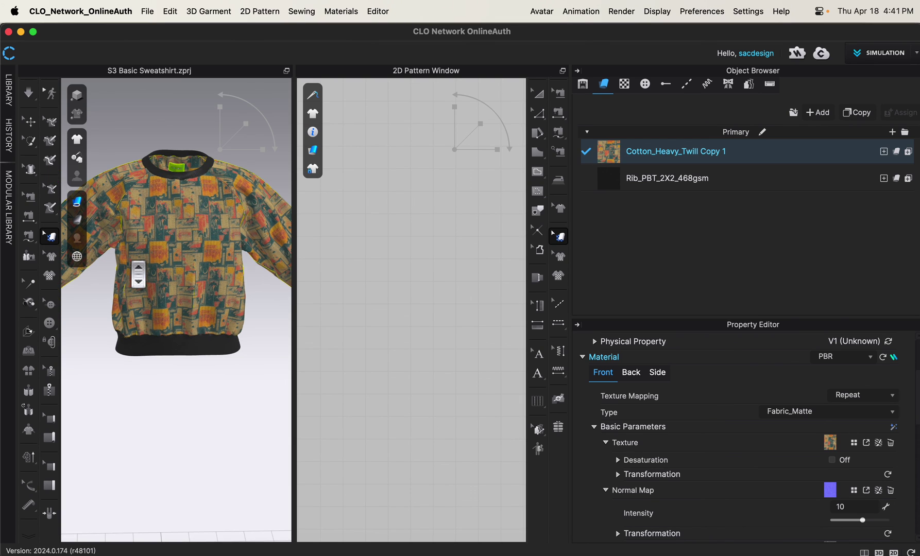